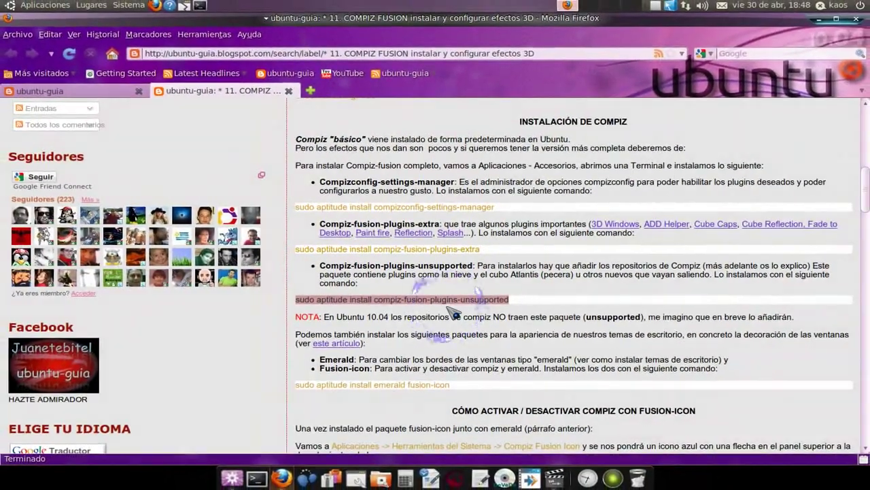
Read through the Compiz installation guide, then open and review the blog's "11 COMPIZ problemas en 10.04" entry.
{"action": "scroll", "coordinate": [246, 374], "scroll_direction": "down", "scroll_amount": 5}
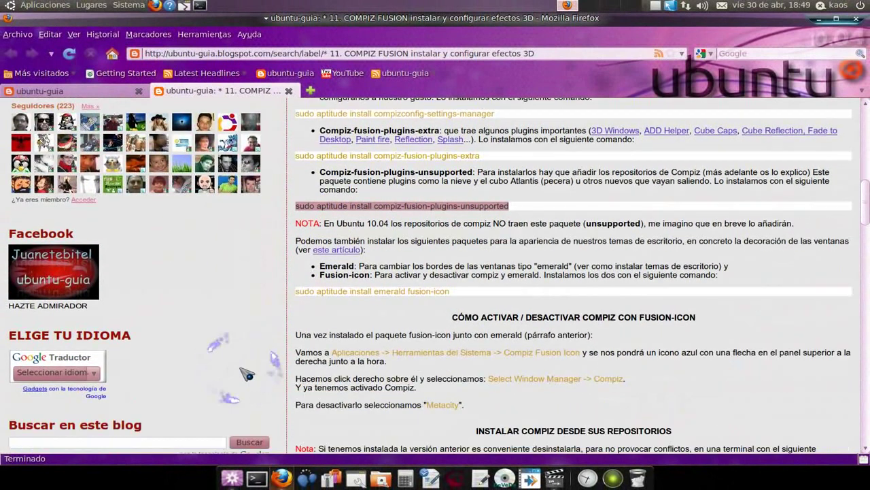
{"action": "scroll", "coordinate": [246, 373], "scroll_direction": "down", "scroll_amount": 4}
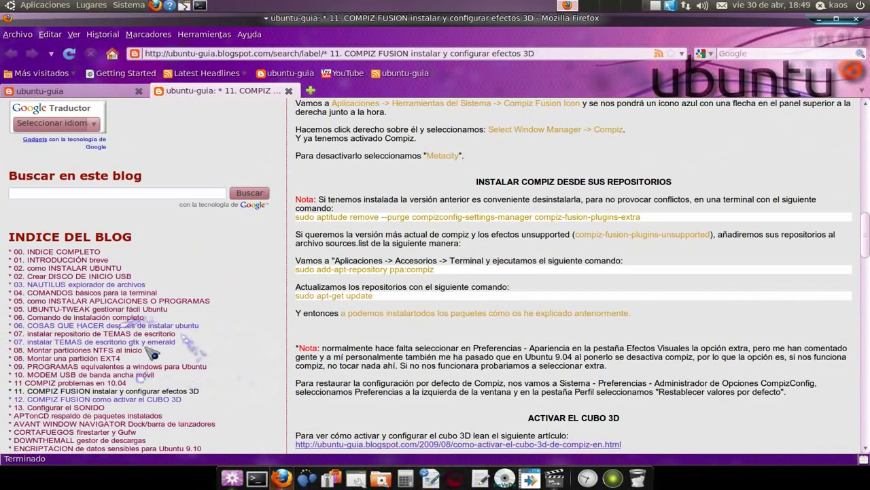
{"action": "left_click", "coordinate": [90, 383]}
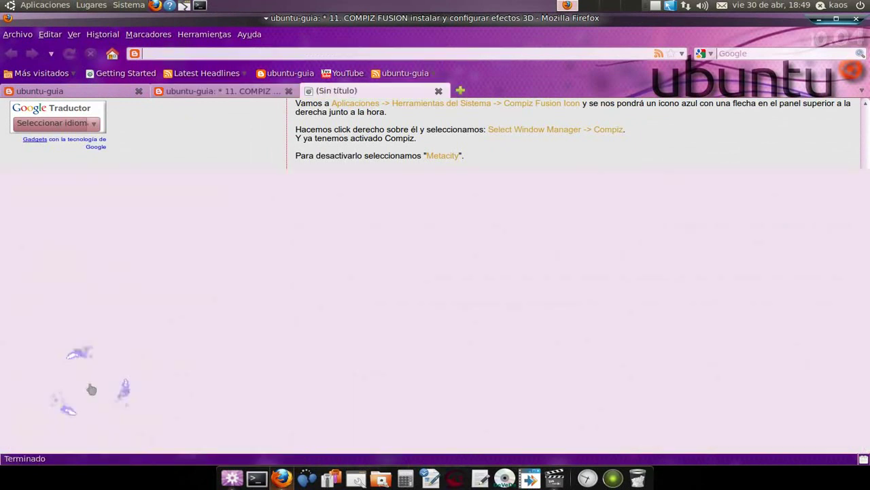
{"action": "scroll", "coordinate": [408, 327], "scroll_direction": "down", "scroll_amount": 4}
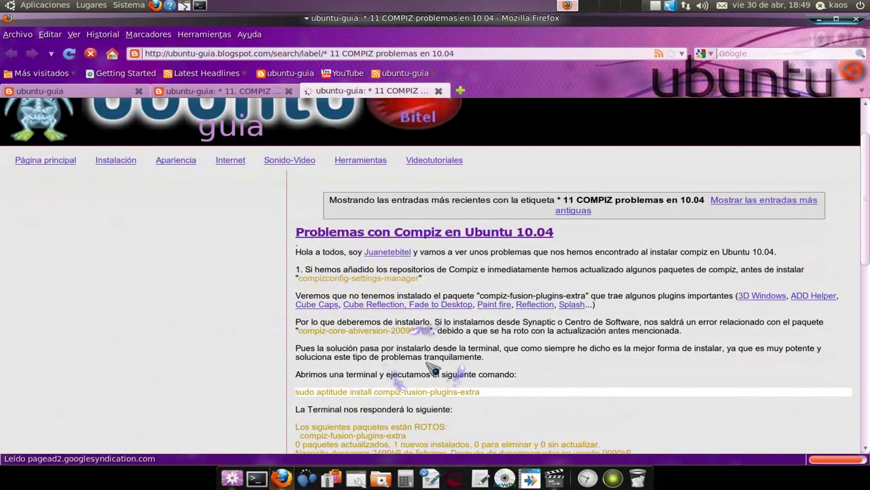
{"action": "scroll", "coordinate": [462, 357], "scroll_direction": "down", "scroll_amount": 3}
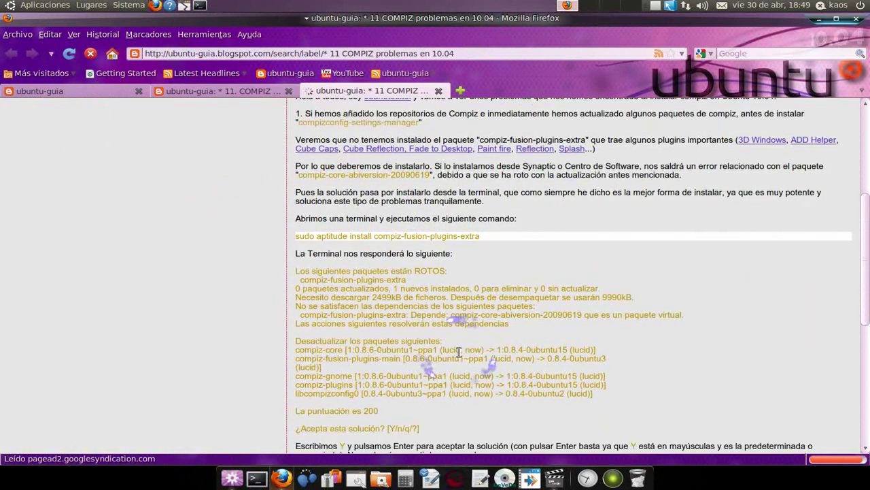
{"action": "scroll", "coordinate": [466, 358], "scroll_direction": "up", "scroll_amount": 7}
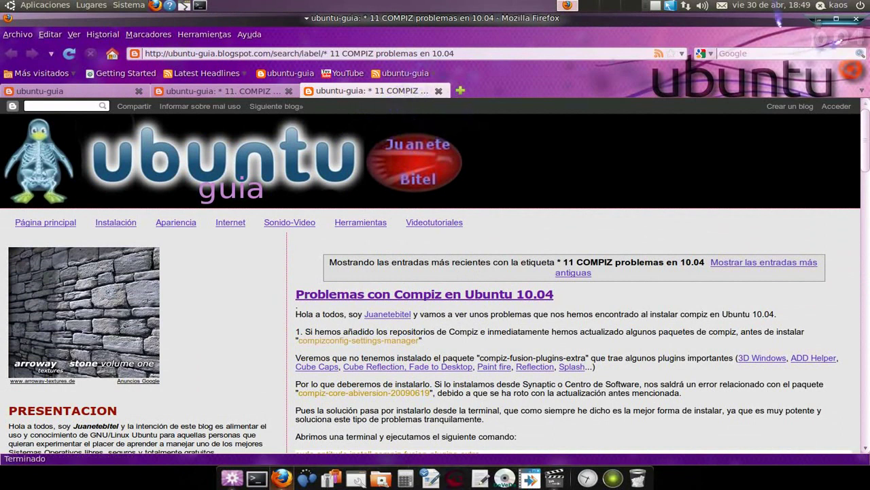
Show the desktop and open Administrador de Opciones CompizConfig from the system preferences, keeping its window at normal size.
{"action": "key", "text": "ctrl+alt+d"}
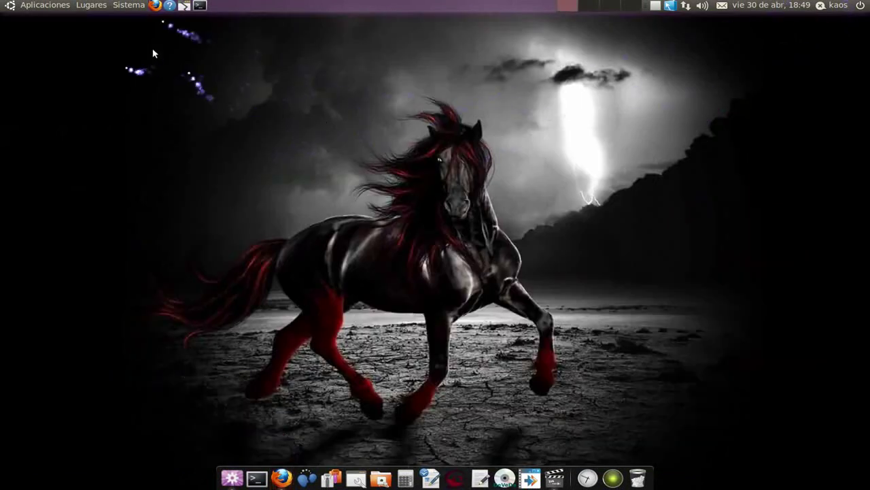
{"action": "left_click", "coordinate": [134, 8]}
{"action": "mouse_move", "coordinate": [134, 20]}
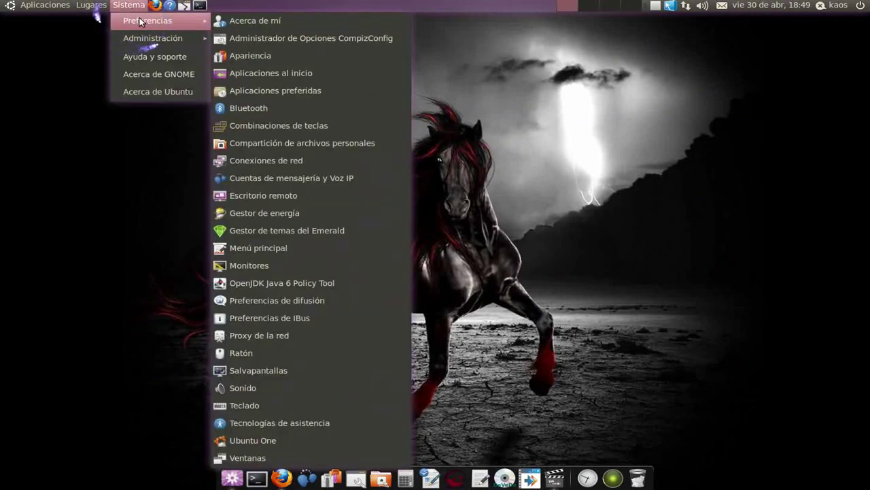
{"action": "left_click", "coordinate": [250, 38]}
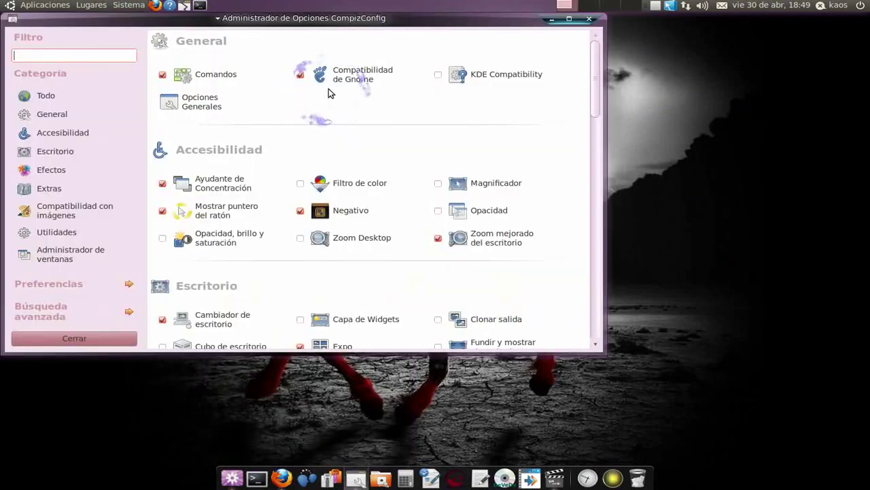
{"action": "left_click", "coordinate": [570, 20]}
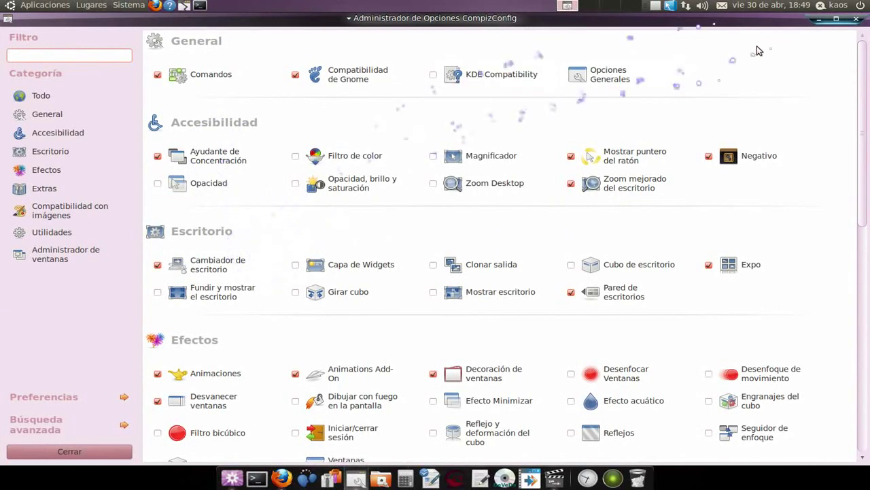
{"action": "left_click", "coordinate": [836, 18]}
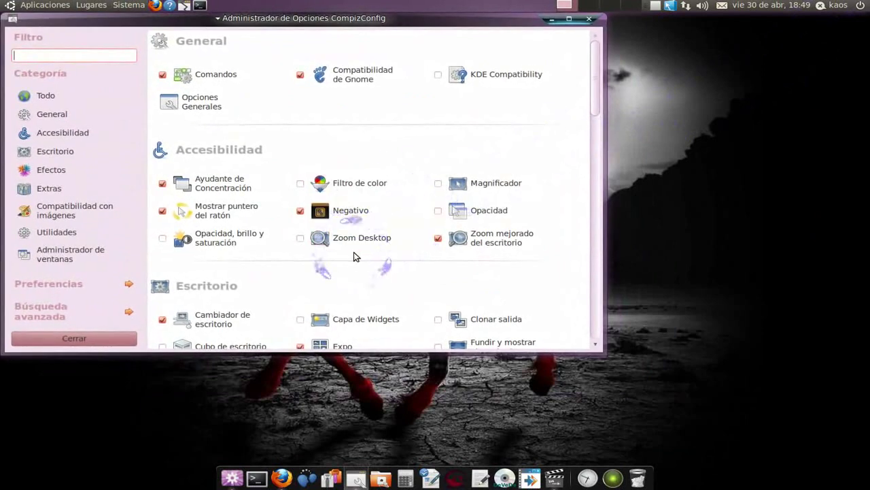
Enable Cubo de escritorio, disabling the conflicting Pared de escritorios plugin, and enable Girar cubo.
{"action": "scroll", "coordinate": [353, 256], "scroll_direction": "down", "scroll_amount": 3}
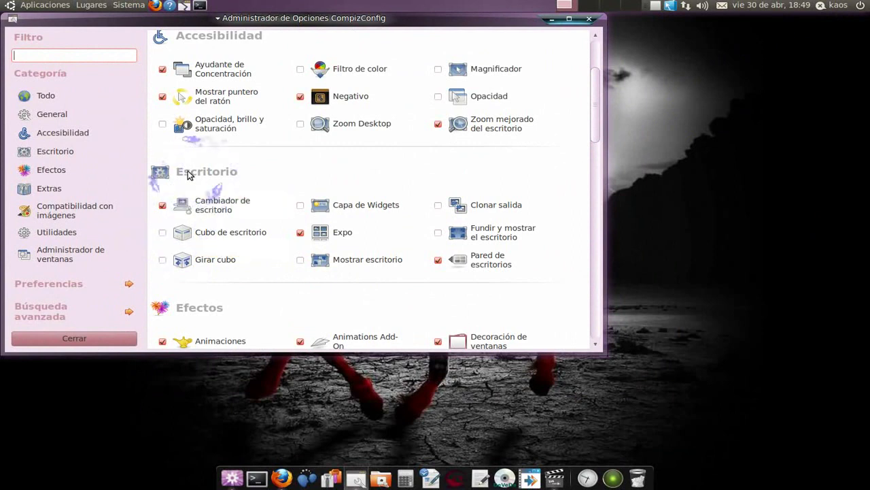
{"action": "left_click", "coordinate": [162, 233]}
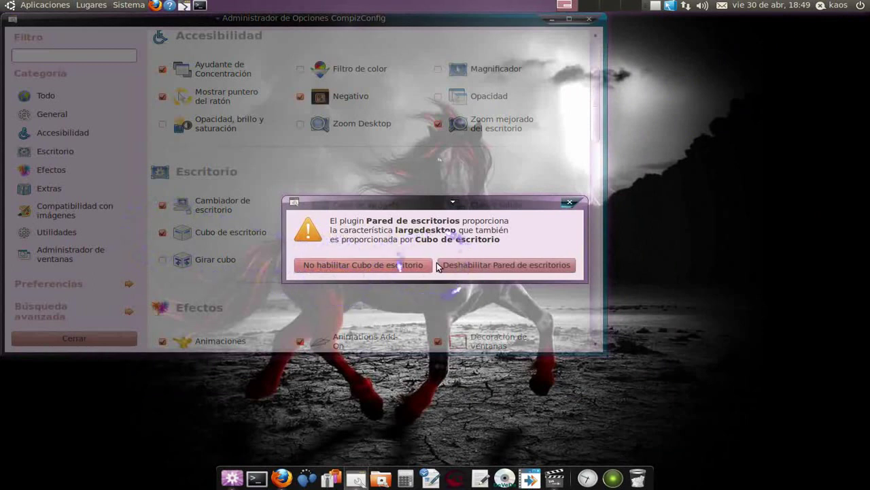
{"action": "left_click", "coordinate": [507, 266]}
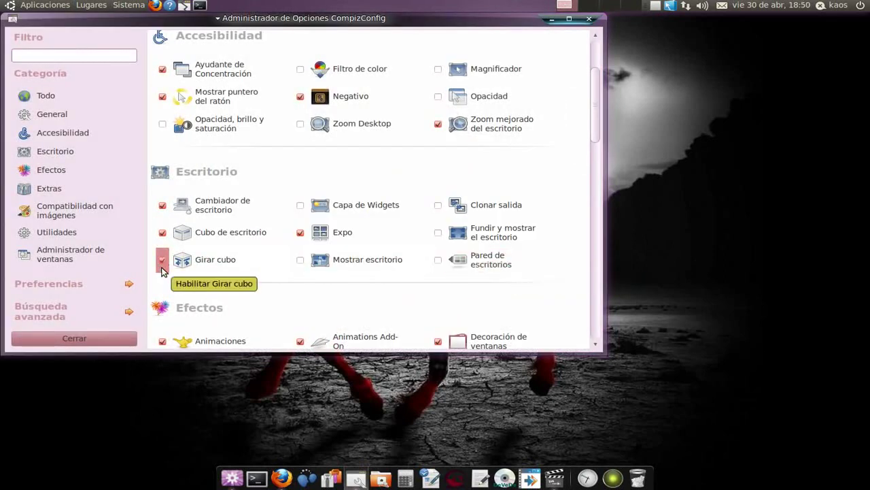
Enable Reflejo y deformación del cubo and resolve its conflict by disabling Diapositiva siguiente in Cubo de escritorio.
{"action": "scroll", "coordinate": [303, 283], "scroll_direction": "down", "scroll_amount": 3}
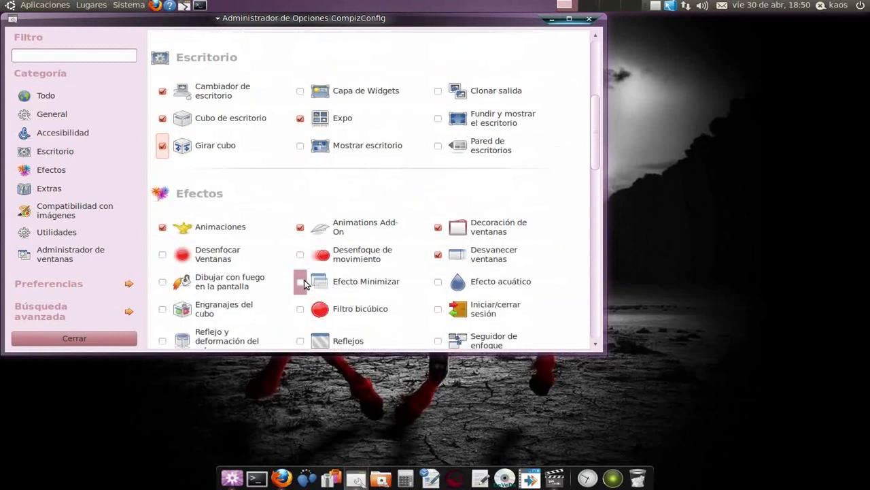
{"action": "scroll", "coordinate": [240, 225], "scroll_direction": "down", "scroll_amount": 2}
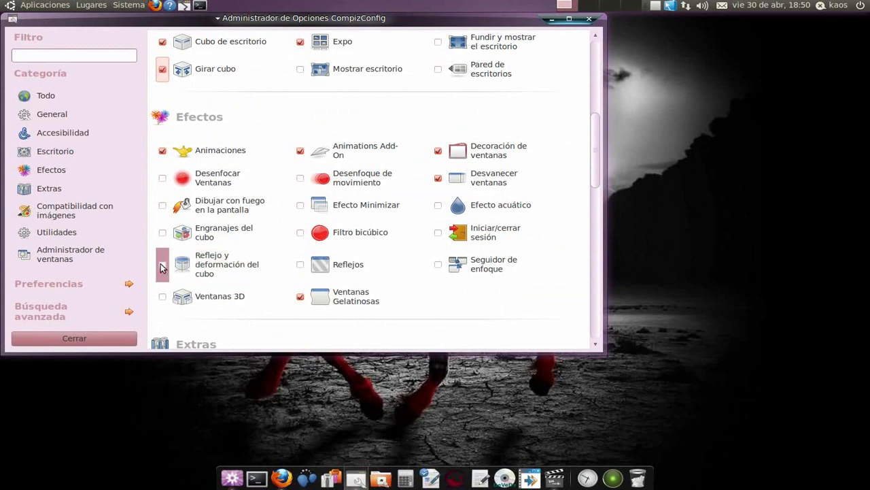
{"action": "left_click", "coordinate": [162, 266]}
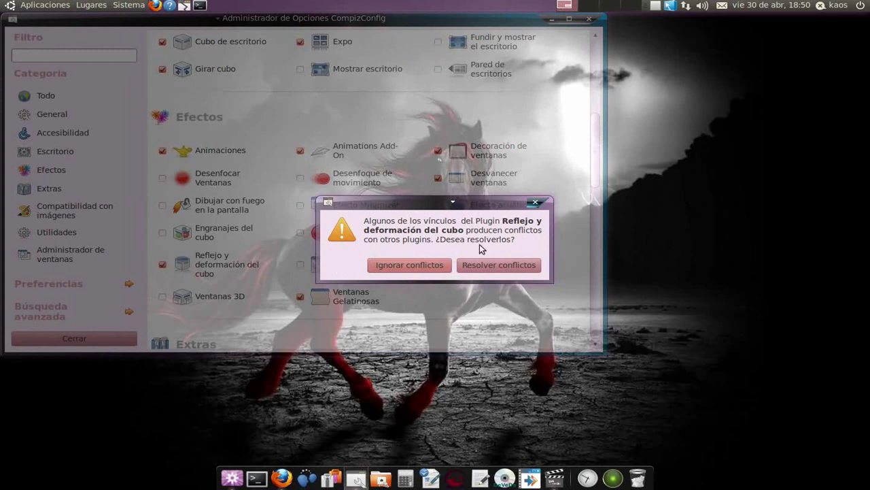
{"action": "left_click", "coordinate": [480, 265]}
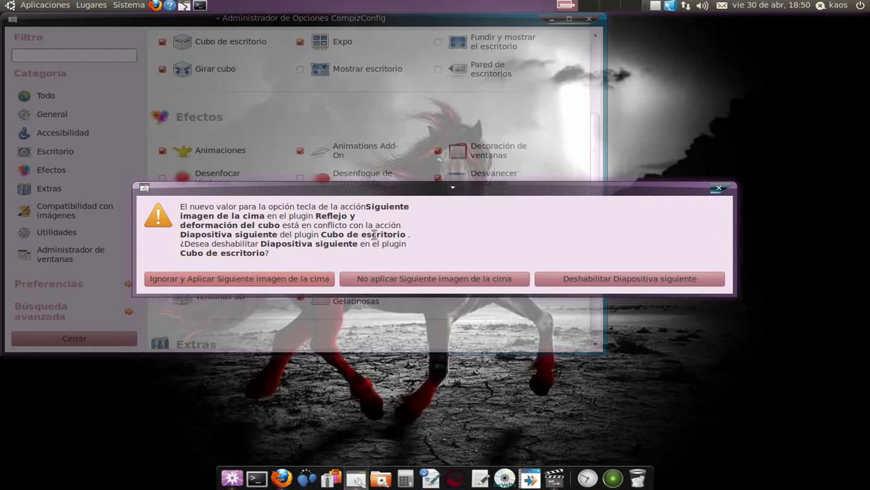
{"action": "left_click", "coordinate": [591, 279]}
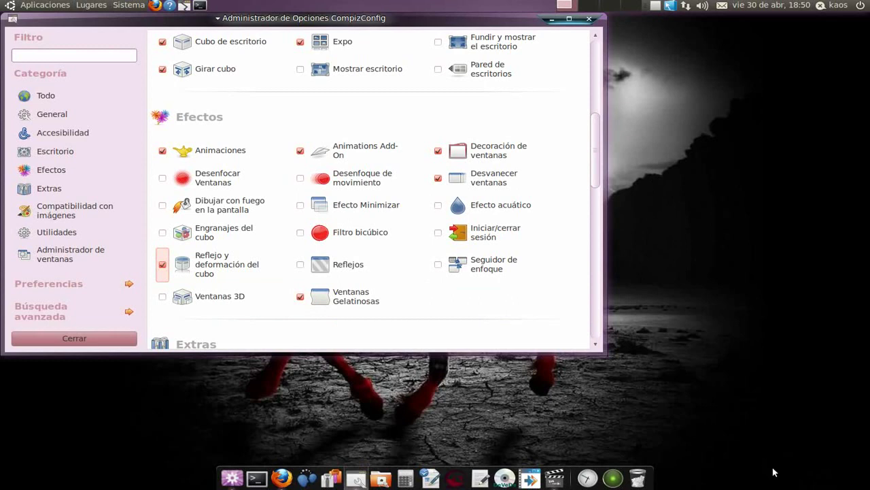
Check the number of workspace columns and rows in the workspace switcher's preferences, then close them.
{"action": "key", "text": "super+k"}
{"action": "right_click", "coordinate": [607, 9]}
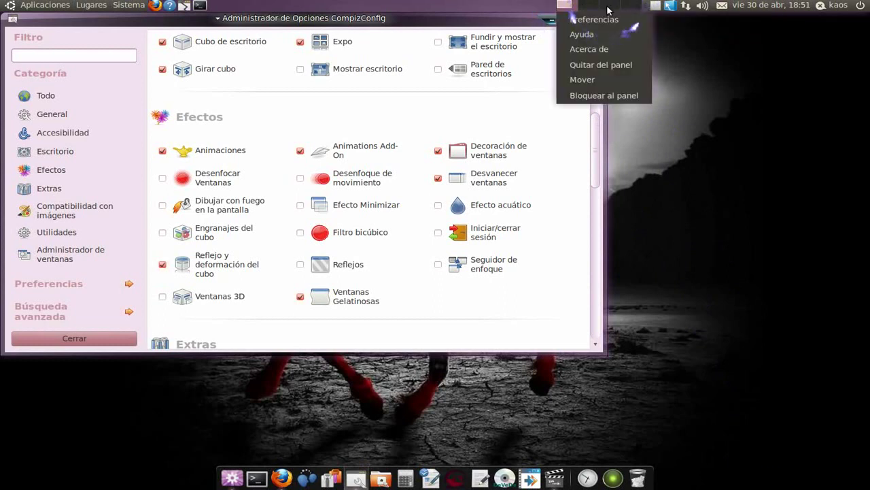
{"action": "left_click", "coordinate": [604, 21]}
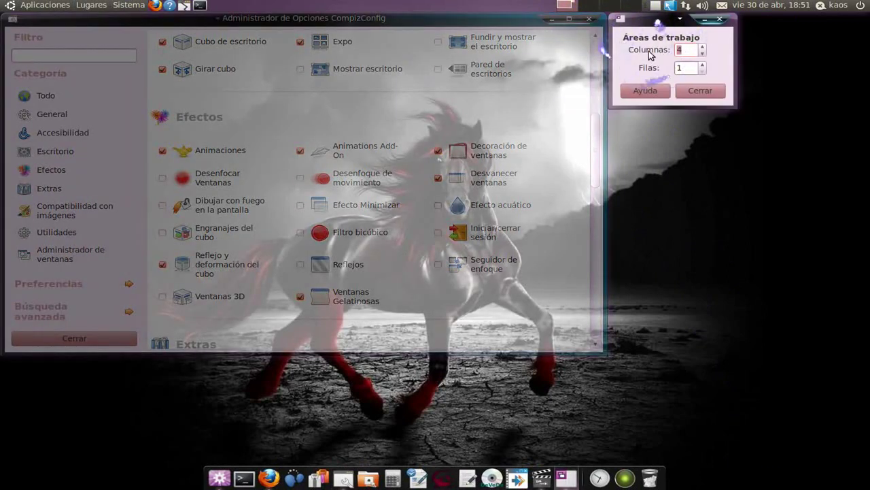
{"action": "left_click", "coordinate": [679, 50]}
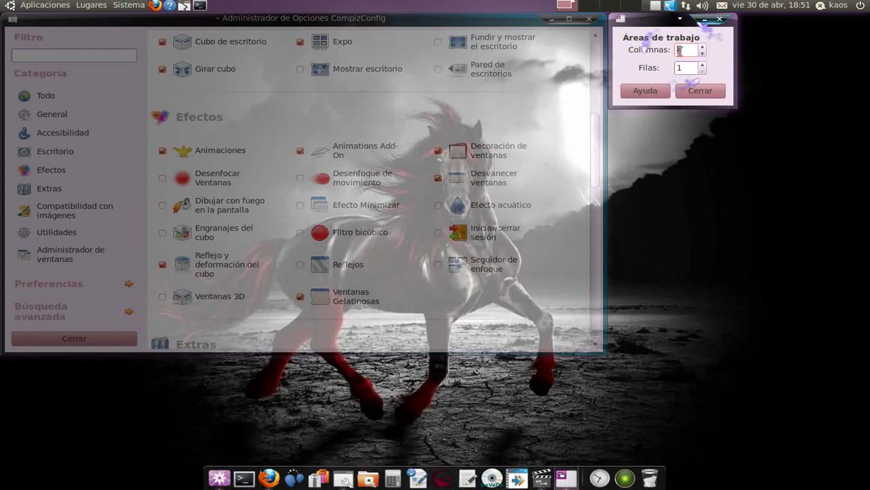
{"action": "left_click", "coordinate": [693, 89]}
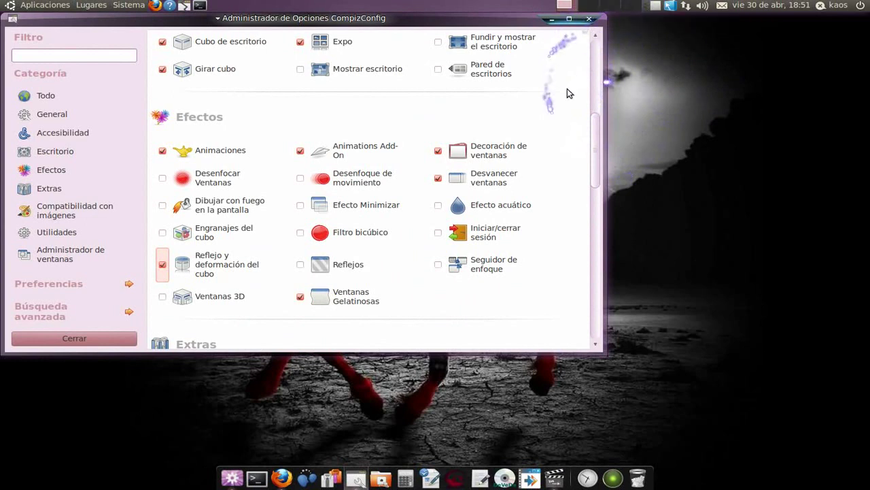
Check the Tamaño de Escritorio values in Opciones Generales and return to the plugin overview.
{"action": "scroll", "coordinate": [567, 114], "scroll_direction": "up", "scroll_amount": 2}
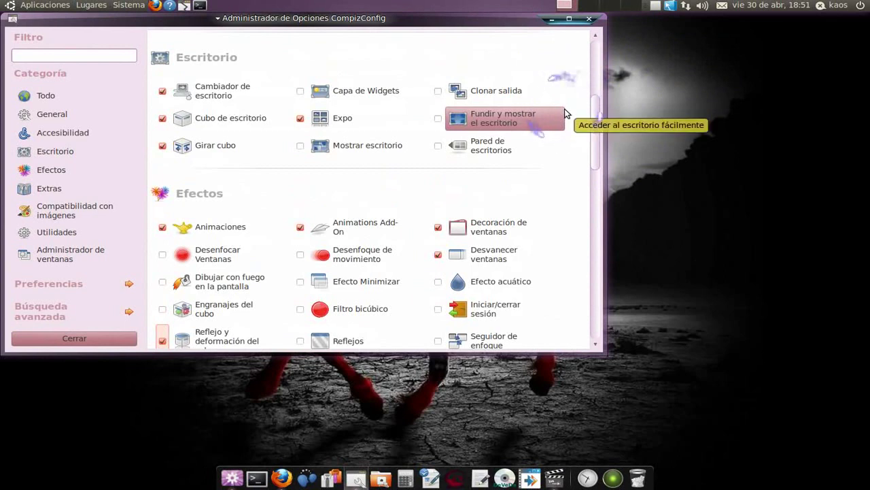
{"action": "scroll", "coordinate": [566, 113], "scroll_direction": "up", "scroll_amount": 4}
{"action": "scroll", "coordinate": [567, 113], "scroll_direction": "up", "scroll_amount": 3}
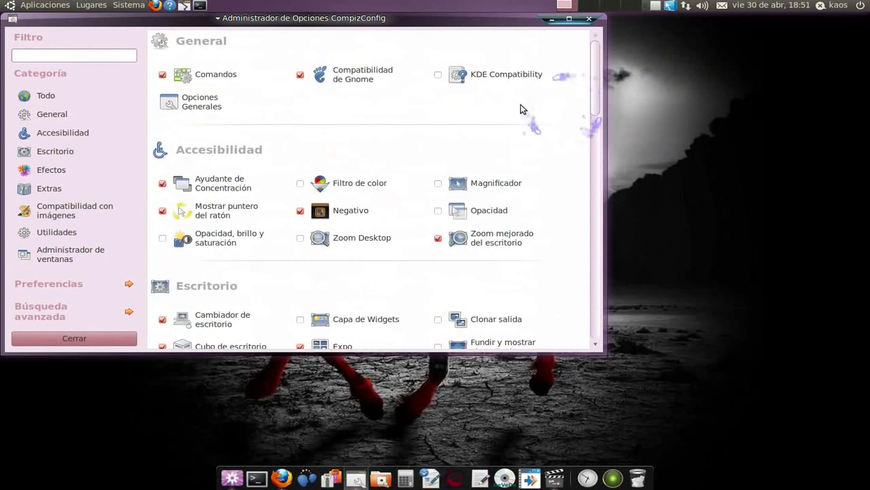
{"action": "left_click", "coordinate": [194, 101]}
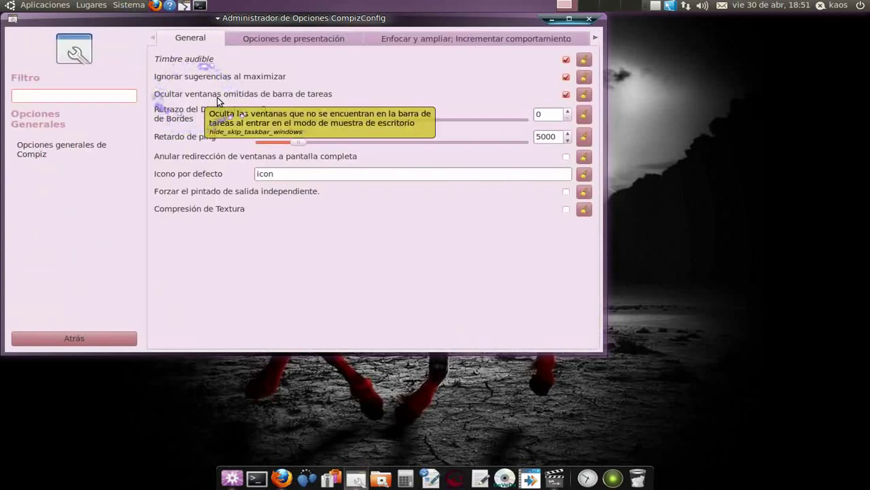
{"action": "left_click", "coordinate": [596, 39]}
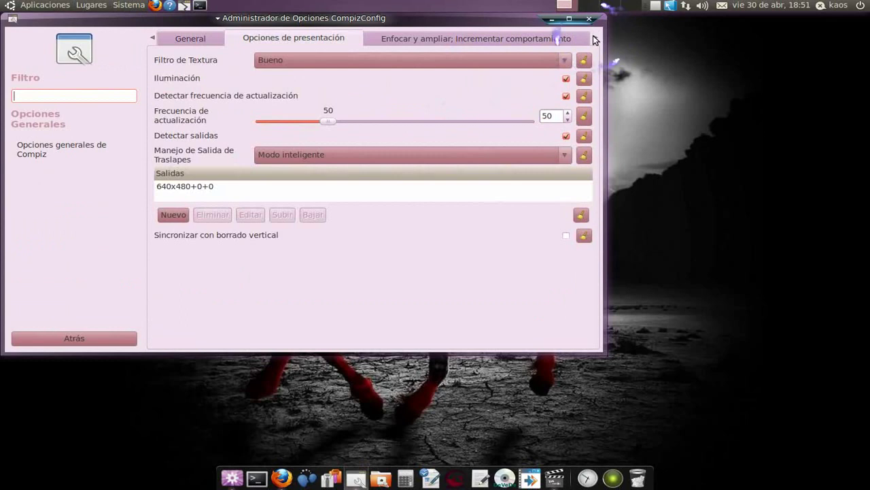
{"action": "left_click", "coordinate": [595, 39]}
{"action": "left_click", "coordinate": [594, 39]}
{"action": "left_click", "coordinate": [596, 39]}
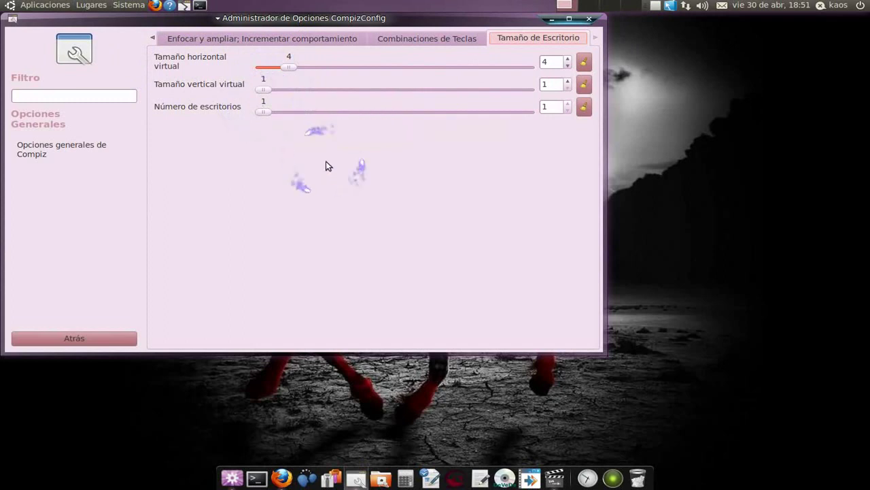
{"action": "left_click", "coordinate": [65, 335]}
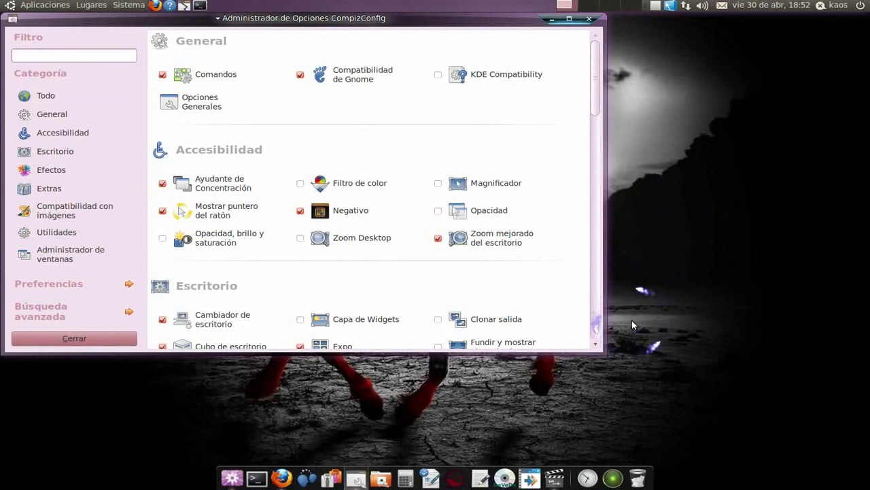
Open the Cubo de escritorio settings, then unfold the cube and rotate through its desktops.
{"action": "key", "text": "ctrl+alt+Right"}
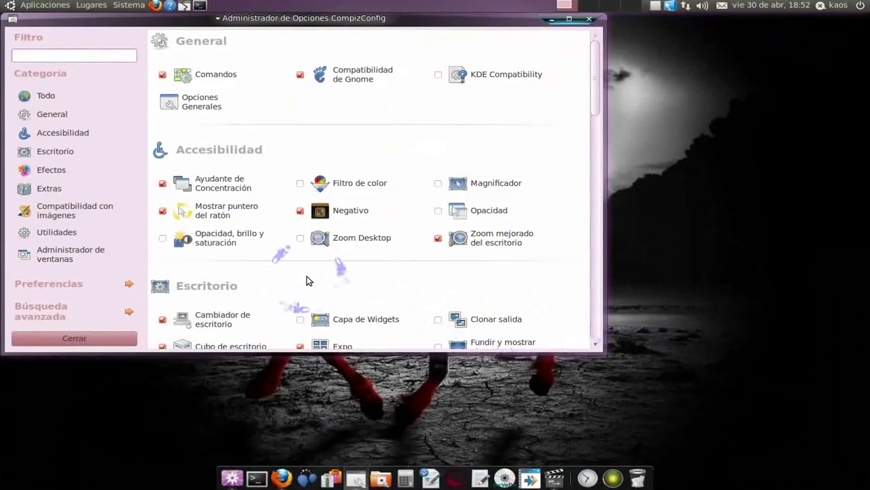
{"action": "scroll", "coordinate": [298, 287], "scroll_direction": "down", "scroll_amount": 2}
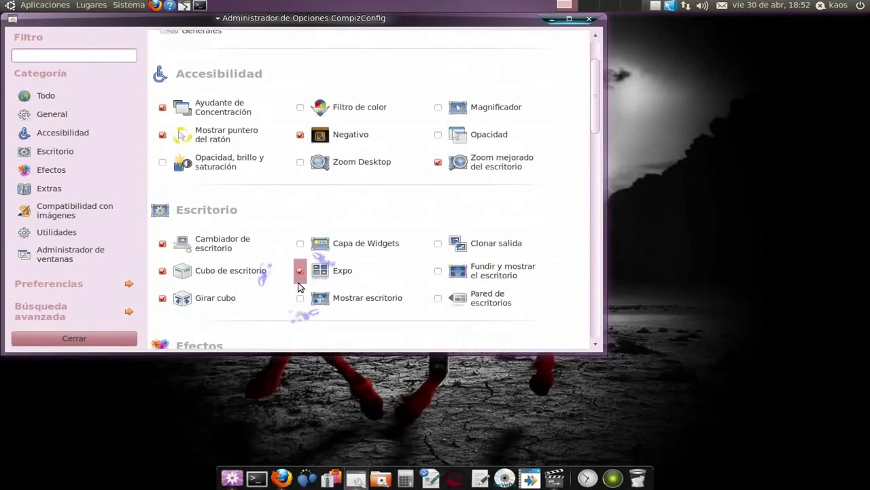
{"action": "left_click", "coordinate": [210, 274]}
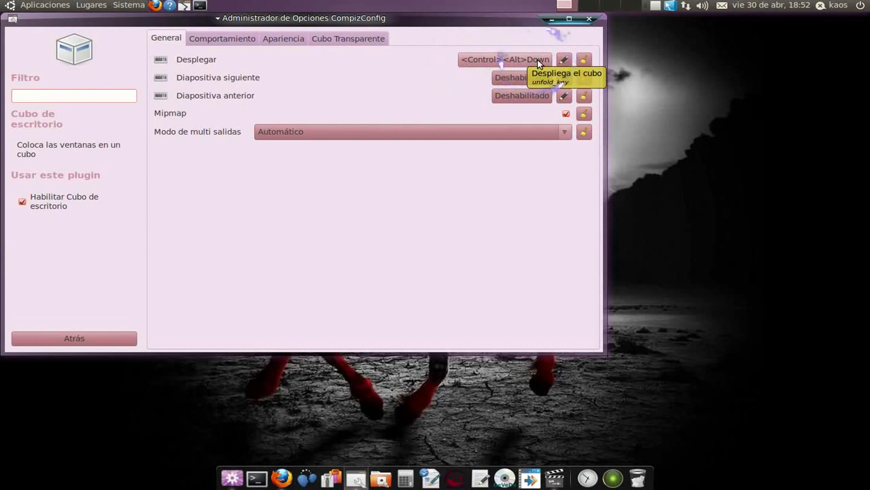
{"action": "key", "text": "ctrl+alt+Down"}
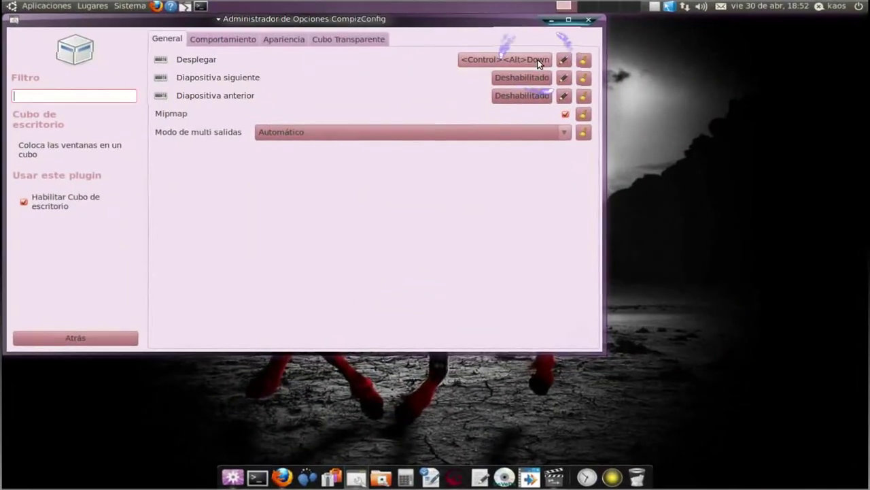
{"action": "key", "text": "ctrl+alt+Down"}
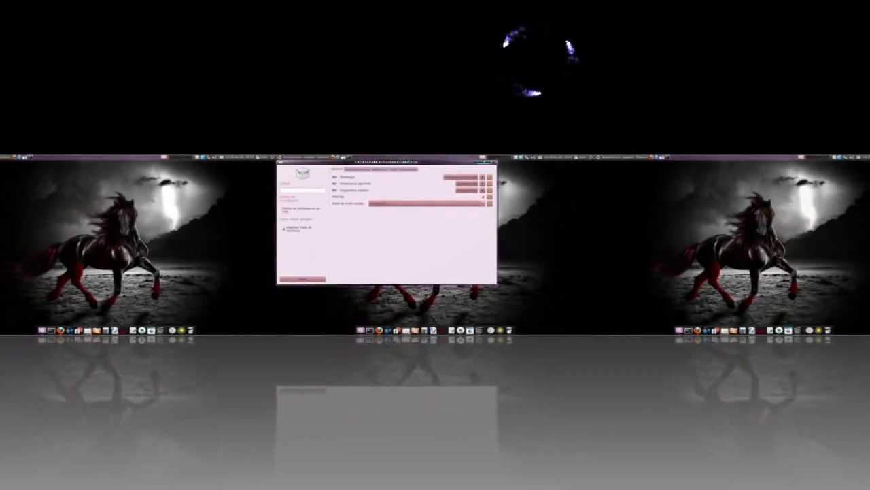
{"action": "key", "text": "ctrl+alt+Right"}
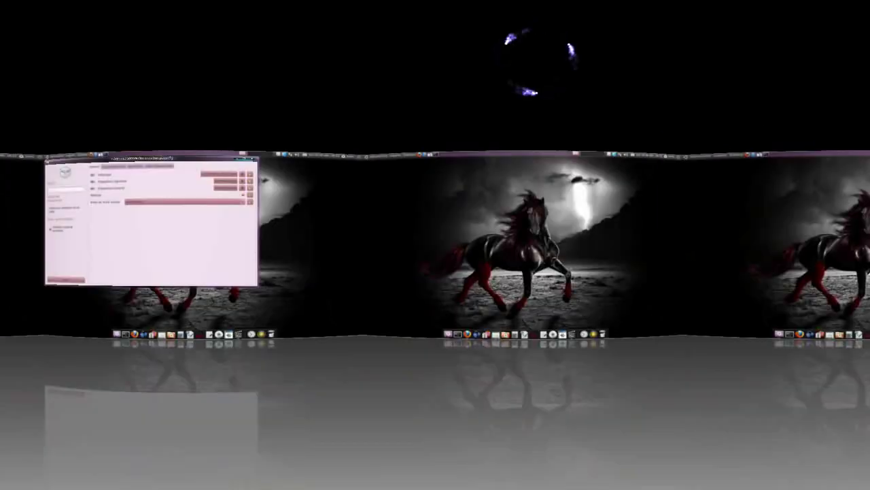
{"action": "key", "text": "ctrl+alt+Right"}
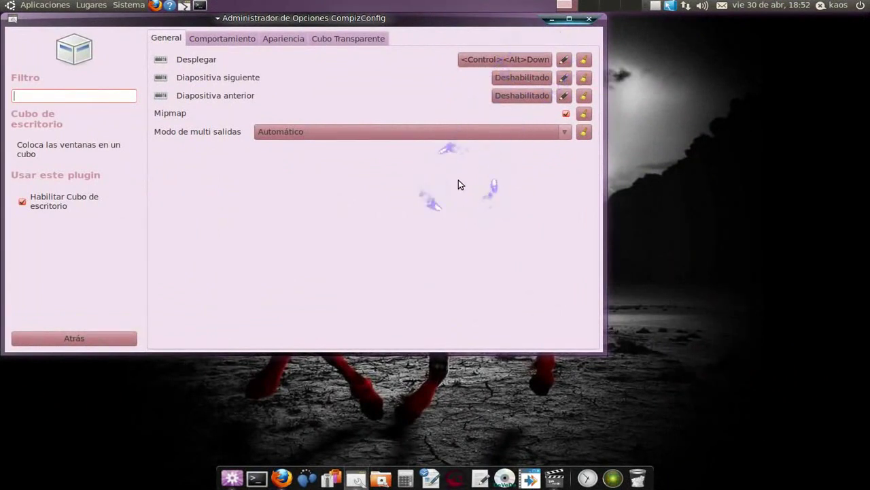
Enable Cúpula in the appearance options of Cubo de escritorio.
{"action": "left_click", "coordinate": [230, 38]}
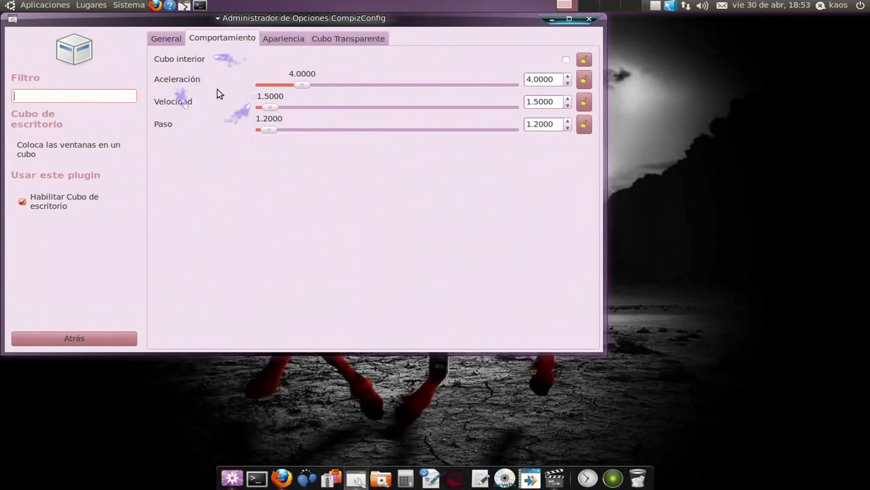
{"action": "left_click", "coordinate": [285, 41]}
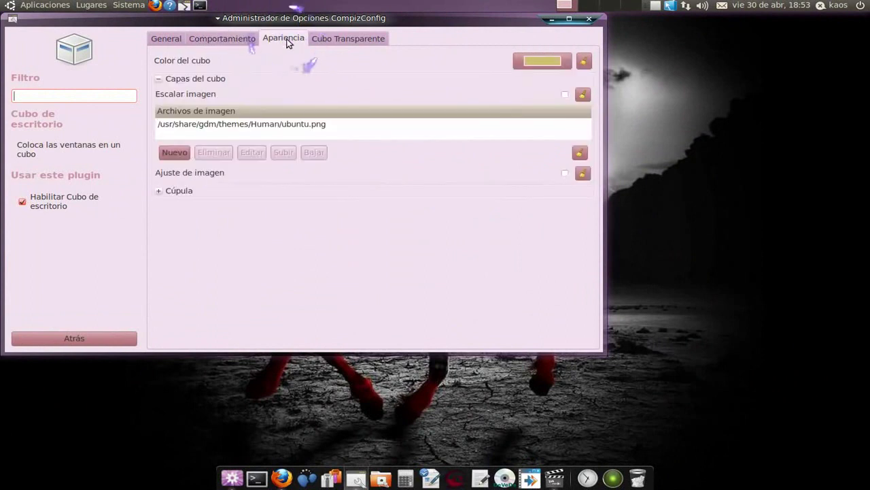
{"action": "left_click", "coordinate": [158, 193]}
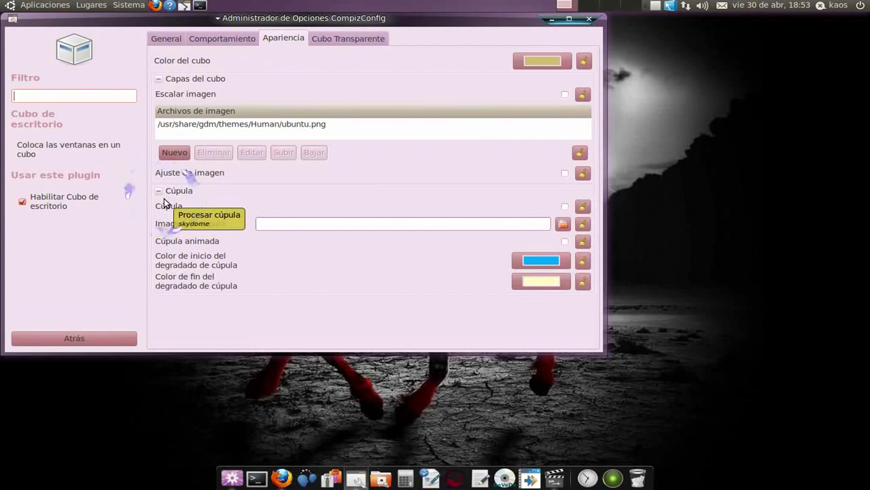
{"action": "left_click", "coordinate": [562, 226]}
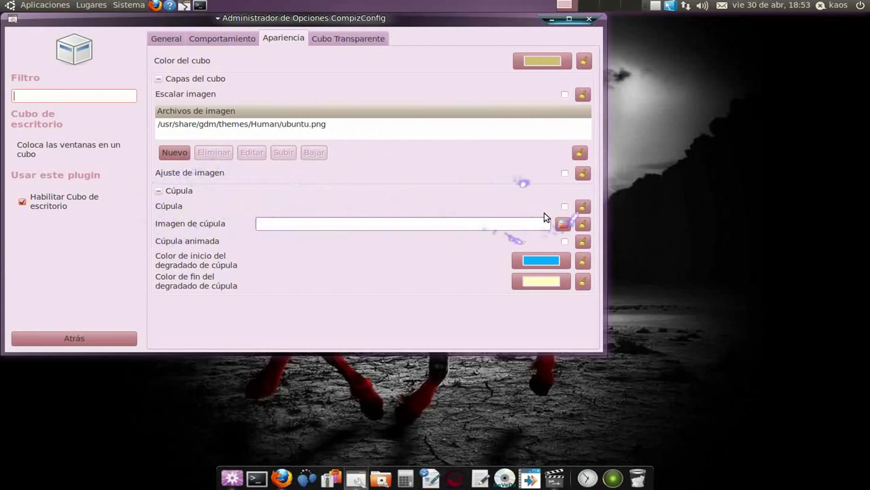
{"action": "left_click", "coordinate": [565, 206]}
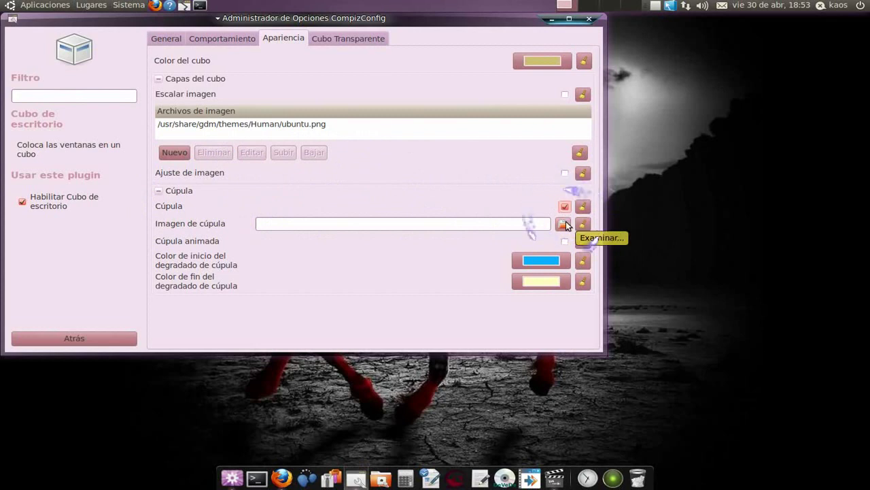
Browse for a dome image in the Imágenes/Galaxias/cúpulas/bryce_skydomes folder.
{"action": "left_click", "coordinate": [565, 223]}
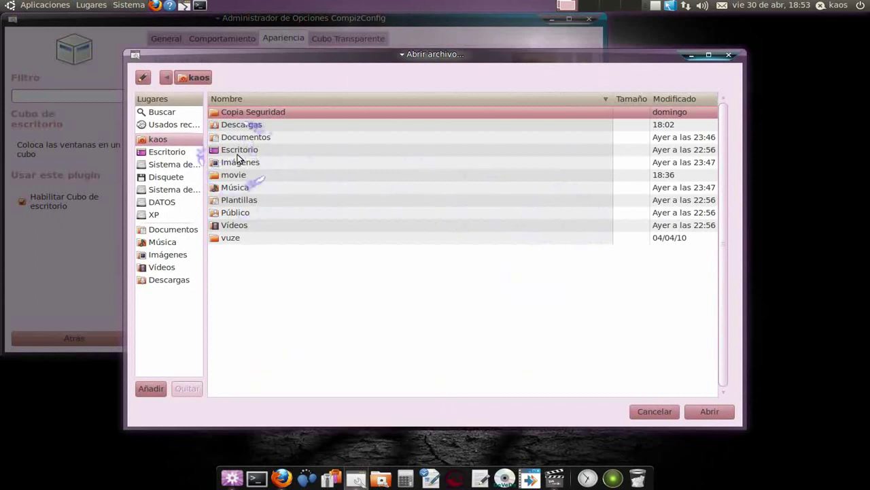
{"action": "double_click", "coordinate": [240, 162]}
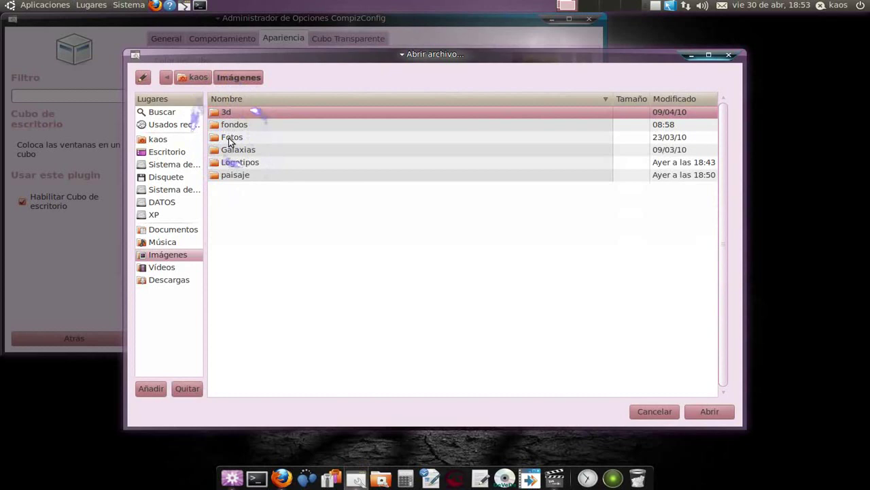
{"action": "double_click", "coordinate": [235, 150]}
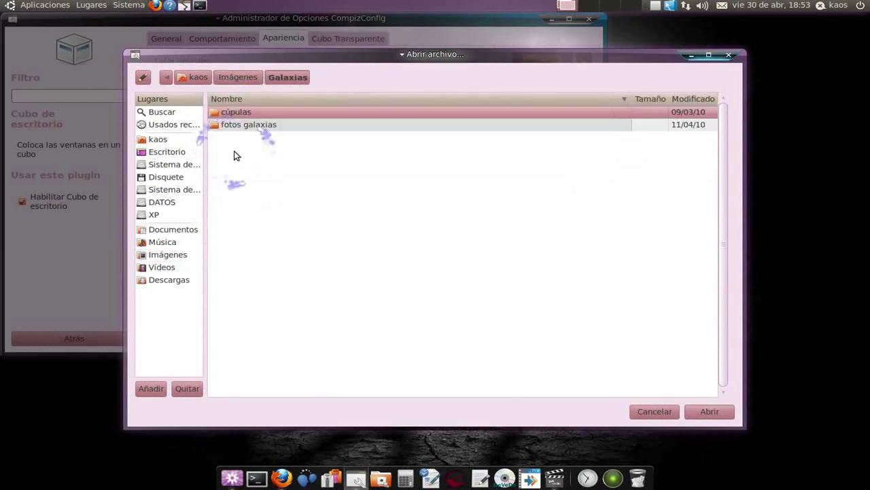
{"action": "double_click", "coordinate": [235, 113]}
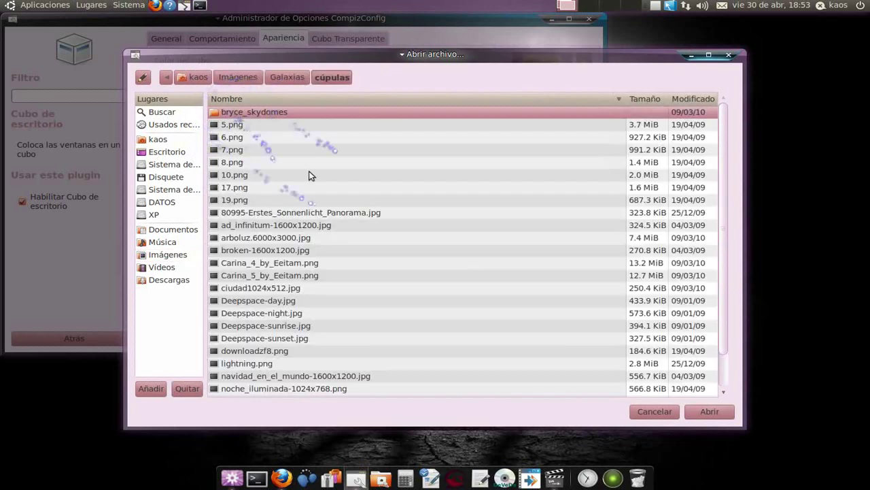
{"action": "double_click", "coordinate": [236, 112]}
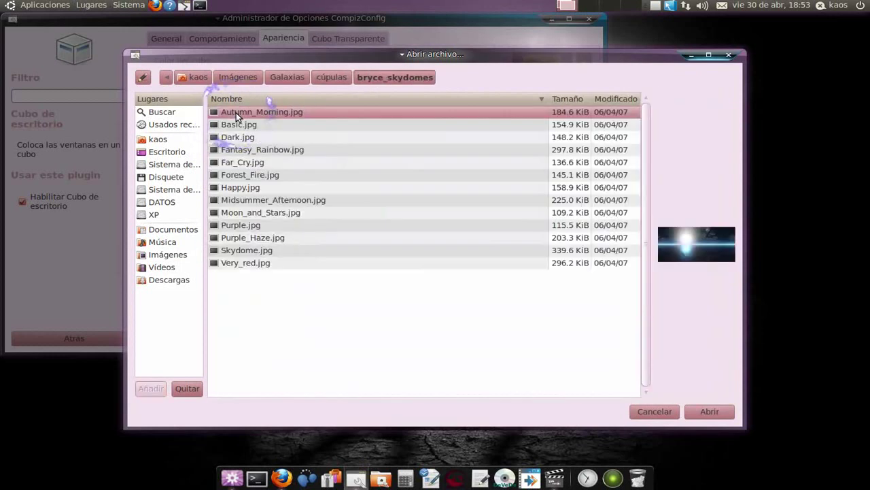
Preview the skydome images and choose Purple.jpg as the Imagen de cúpula.
{"action": "key", "text": "Down"}
{"action": "key", "text": "Down"}
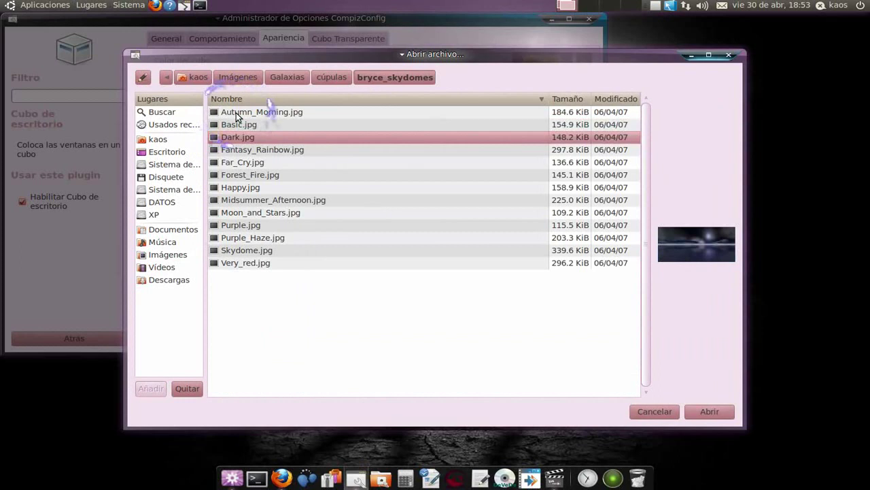
{"action": "key", "text": "Down"}
{"action": "key", "text": "Down"}
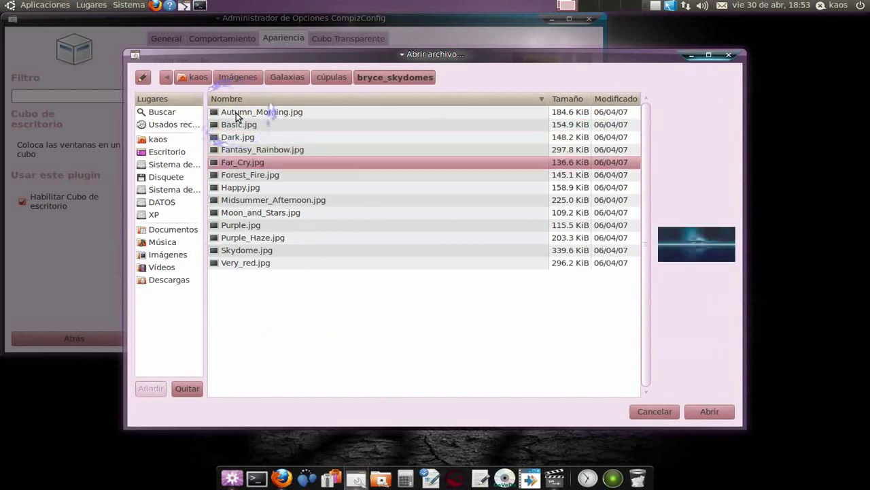
{"action": "key", "text": "Down"}
{"action": "key", "text": "Down"}
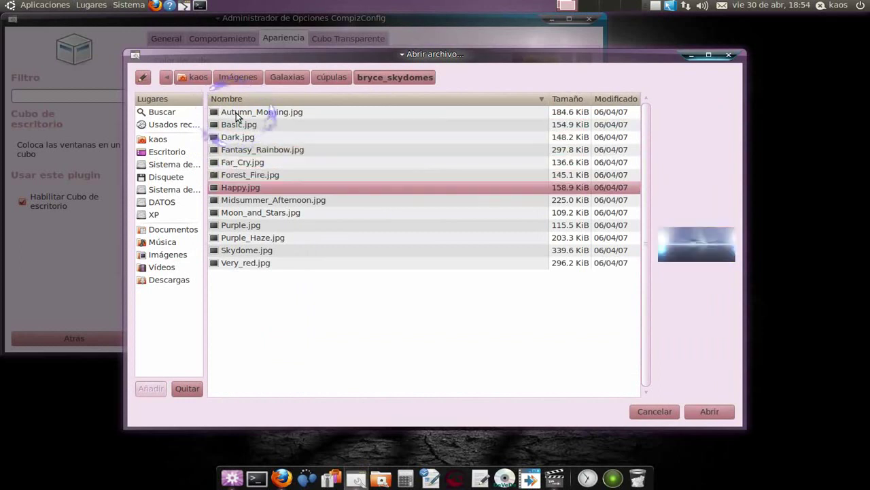
{"action": "key", "text": "Down"}
{"action": "key", "text": "Down"}
{"action": "key", "text": "Down"}
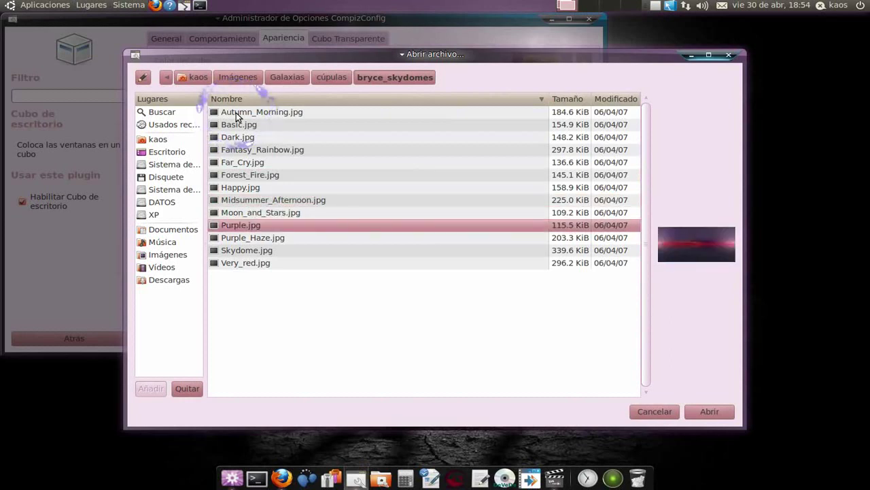
{"action": "left_click", "coordinate": [709, 411]}
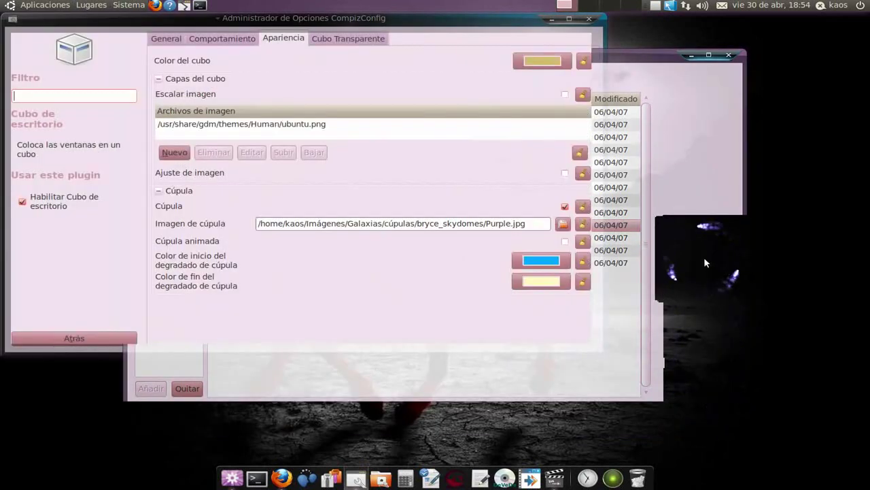
Enable Cúpula animada and rotate the cube to check the dome.
{"action": "mouse_move", "coordinate": [703, 279]}
{"action": "left_mouse_down"}
{"action": "mouse_move", "coordinate": [633, 282]}
{"action": "mouse_move", "coordinate": [612, 252]}
{"action": "mouse_move", "coordinate": [619, 265]}
{"action": "mouse_move", "coordinate": [673, 282]}
{"action": "mouse_move", "coordinate": [679, 320]}
{"action": "mouse_move", "coordinate": [687, 293]}
{"action": "mouse_move", "coordinate": [704, 280]}
{"action": "left_mouse_up"}
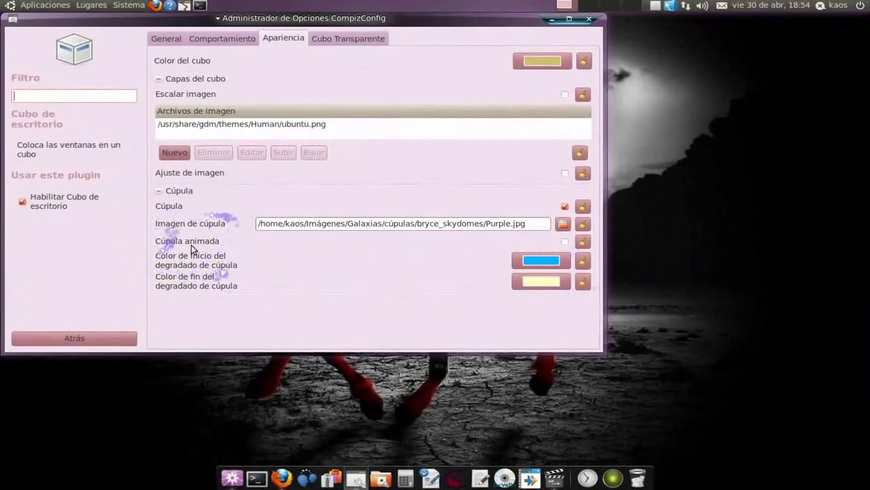
{"action": "left_click", "coordinate": [565, 241]}
{"action": "left_click_drag", "start_coordinate": [758, 292], "coordinate": [804, 292]}
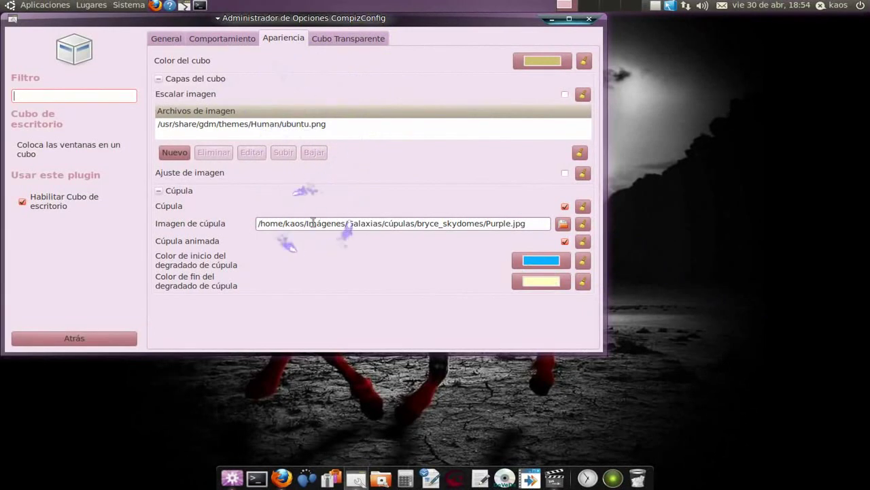
Set Opacidad durante rotacion of the transparent cube to 70 and rotate the cube to check it.
{"action": "left_click", "coordinate": [339, 37]}
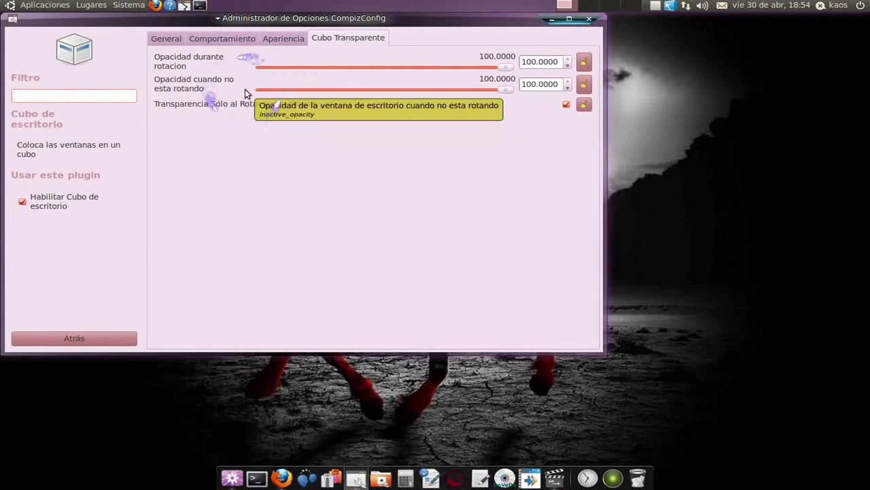
{"action": "left_click", "coordinate": [421, 67]}
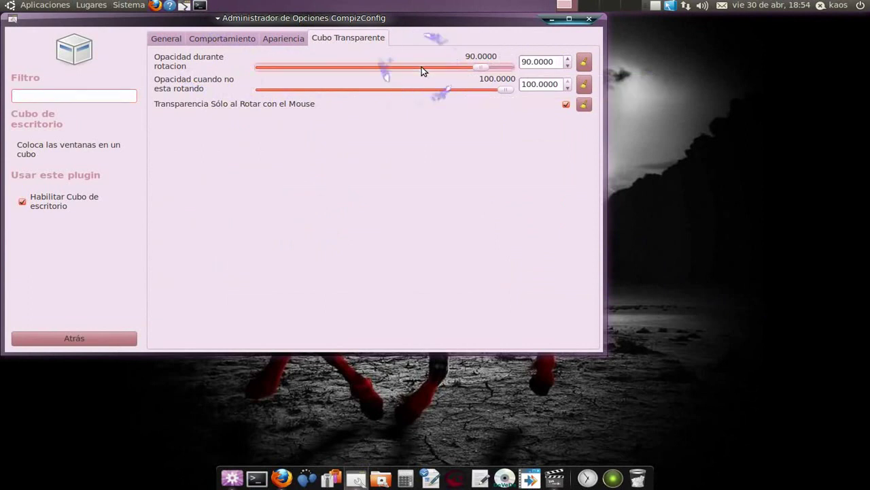
{"action": "left_click", "coordinate": [417, 66]}
{"action": "left_click", "coordinate": [401, 70]}
{"action": "left_click", "coordinate": [401, 70]}
{"action": "left_click", "coordinate": [436, 66]}
{"action": "left_click_drag", "start_coordinate": [724, 135], "coordinate": [696, 109]}
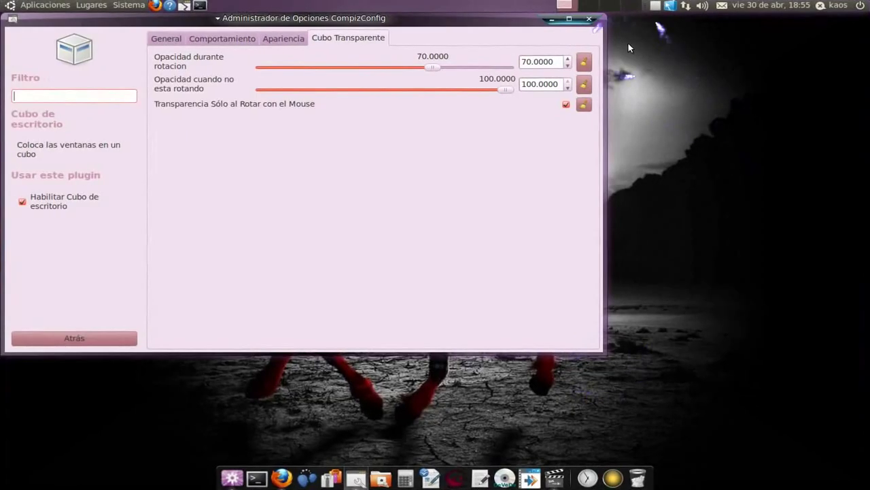
Set Opacidad cuando no esta rotando to 50.
{"action": "left_click", "coordinate": [428, 91]}
{"action": "left_click", "coordinate": [428, 90]}
{"action": "left_click", "coordinate": [427, 91]}
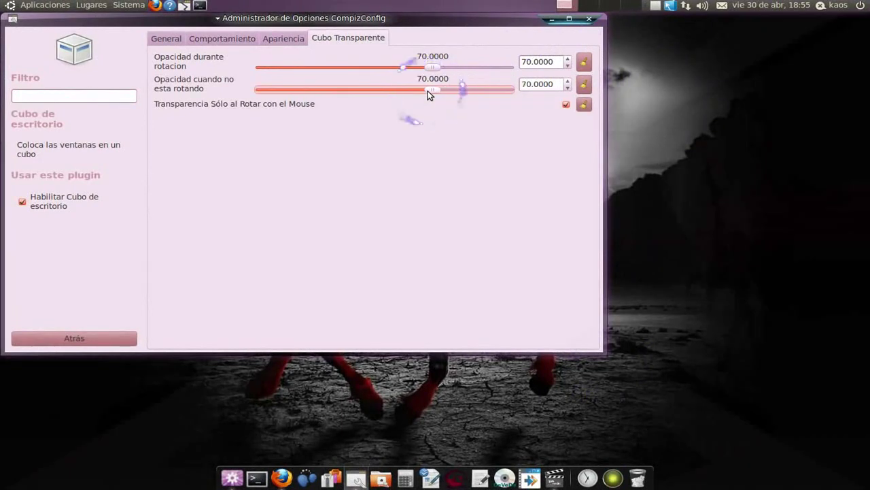
{"action": "left_click", "coordinate": [384, 91]}
{"action": "left_click", "coordinate": [384, 90]}
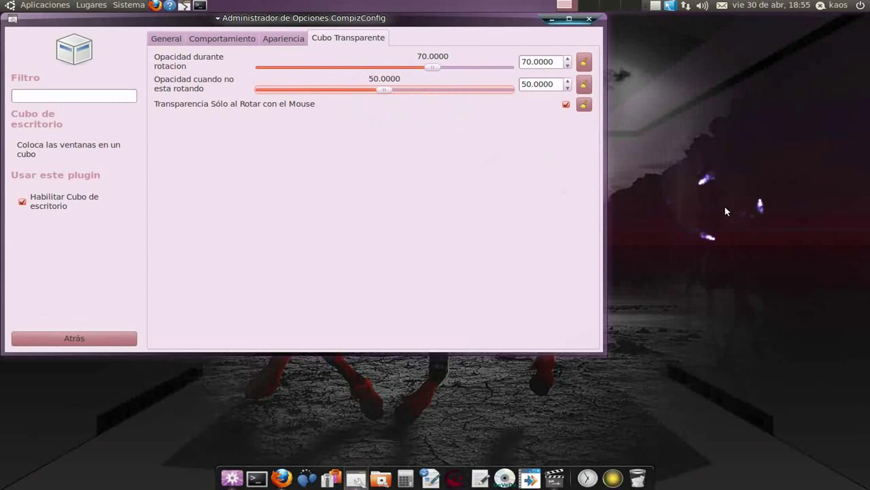
Minimize the settings window and rotate the cube to examine its transparency from several angles.
{"action": "left_click", "coordinate": [553, 20]}
{"action": "left_click_drag", "start_coordinate": [655, 188], "coordinate": [721, 230]}
{"action": "left_click_drag", "start_coordinate": [812, 271], "coordinate": [550, 411]}
{"action": "left_click_drag", "start_coordinate": [443, 300], "coordinate": [525, 462]}
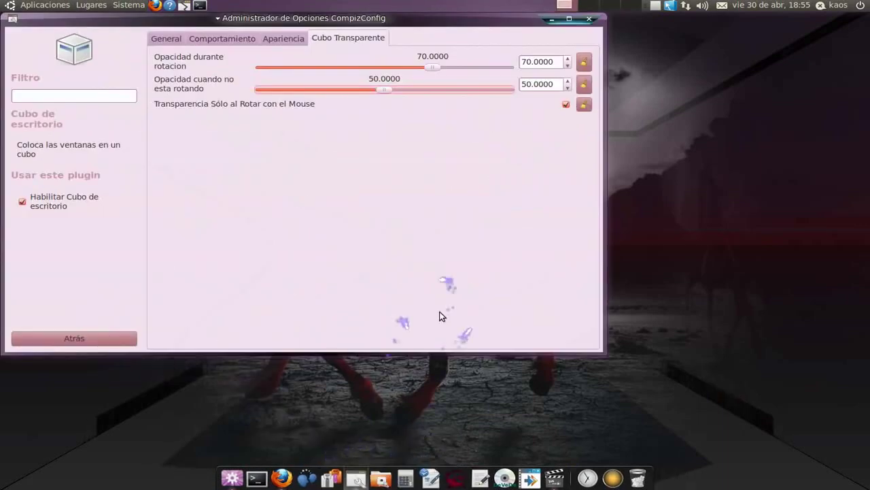
Set Opacidad cuando no esta rotando to 100.
{"action": "left_click", "coordinate": [489, 89]}
{"action": "left_click", "coordinate": [489, 90]}
{"action": "left_click", "coordinate": [489, 89]}
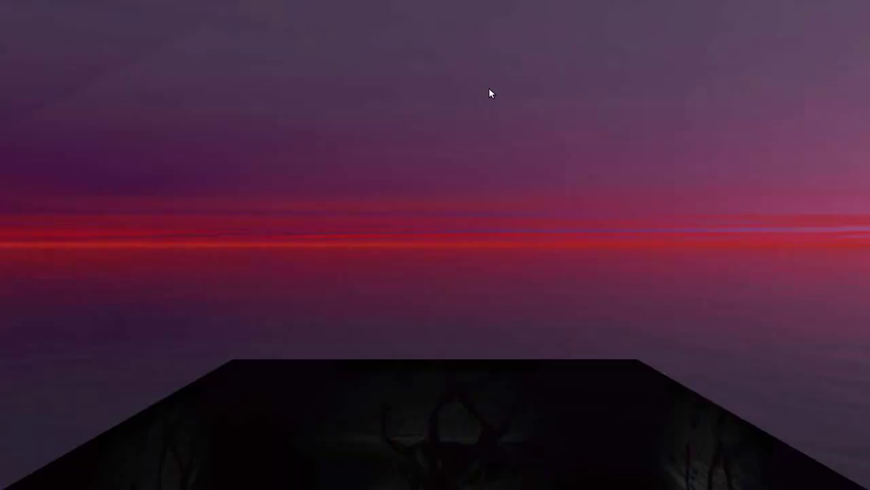
{"action": "left_click", "coordinate": [500, 88]}
{"action": "left_click", "coordinate": [506, 89]}
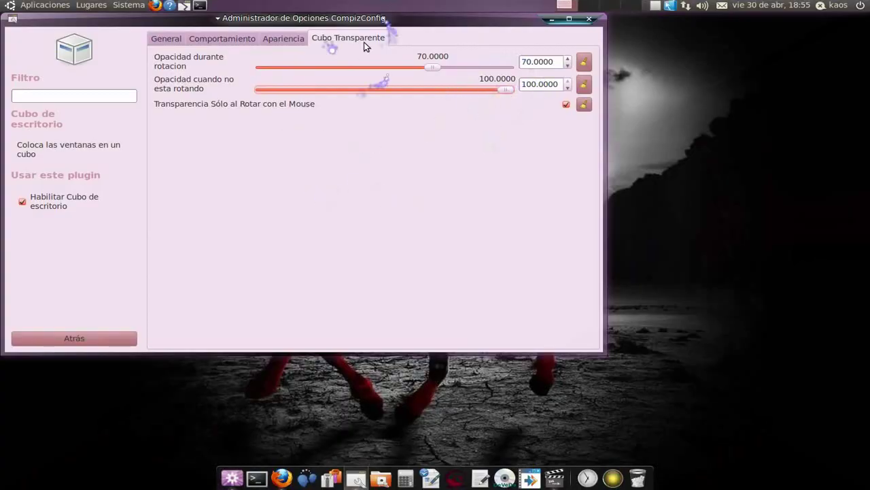
Return to the plugin overview and set the Zoom of Girar cubo to 1.0.
{"action": "left_click", "coordinate": [78, 337]}
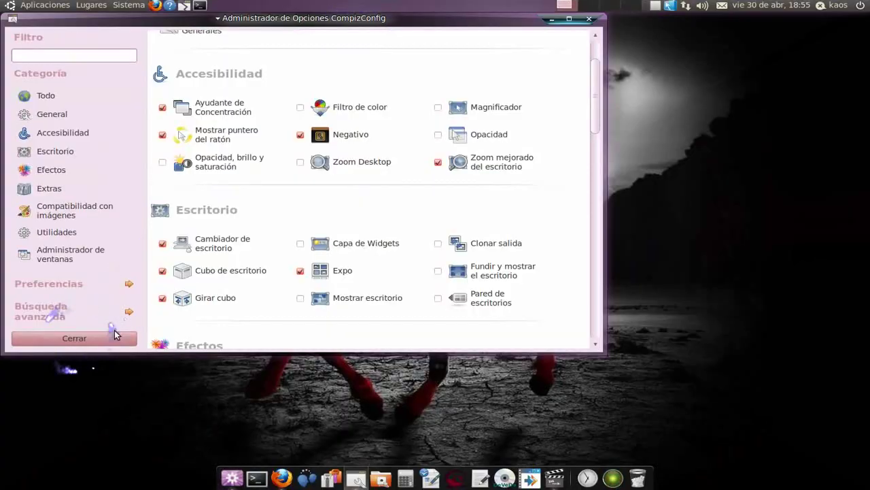
{"action": "left_click", "coordinate": [208, 299]}
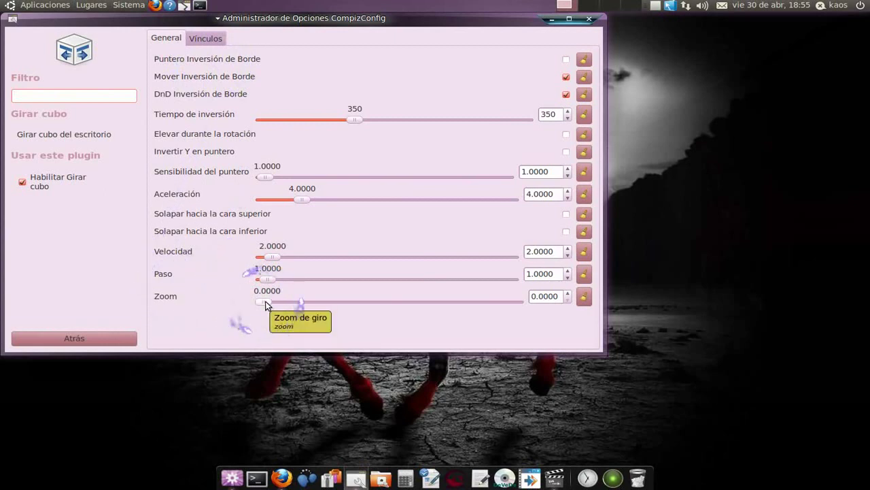
{"action": "left_click", "coordinate": [312, 302]}
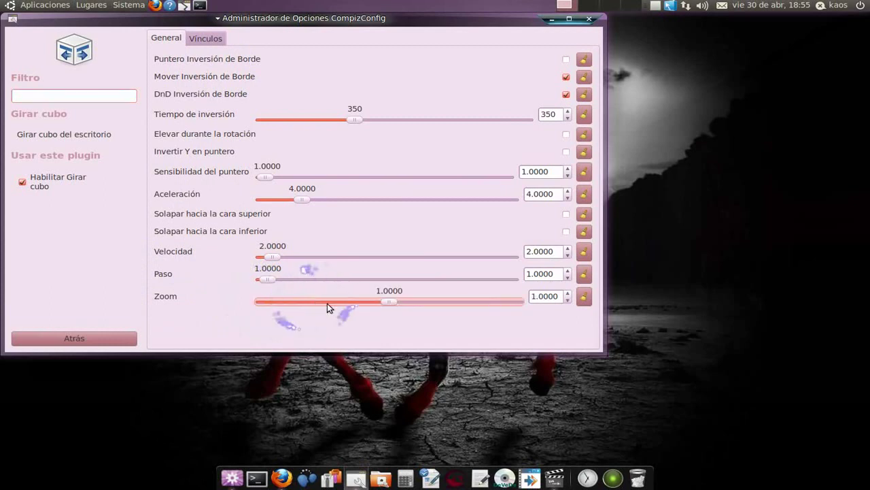
Rotate the cube to examine the effect of the new zoom from several angles.
{"action": "key", "text": "ctrl+alt+Right"}
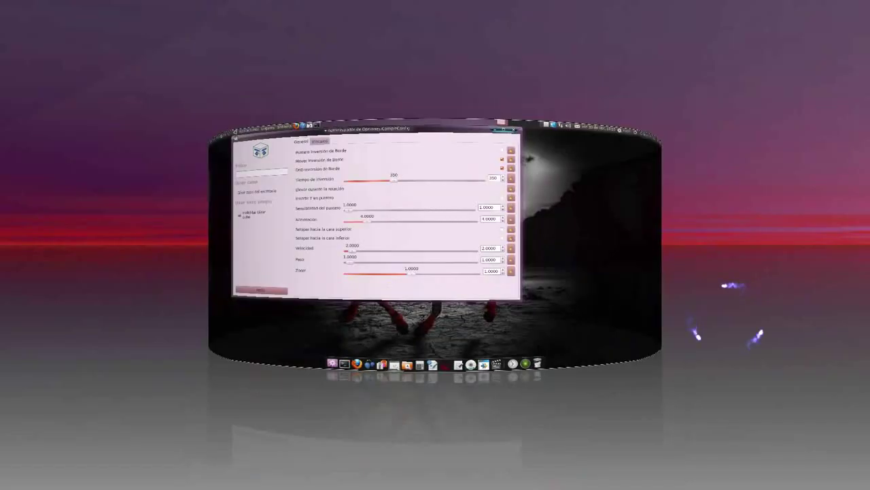
{"action": "left_click_drag", "start_coordinate": [707, 340], "coordinate": [724, 313]}
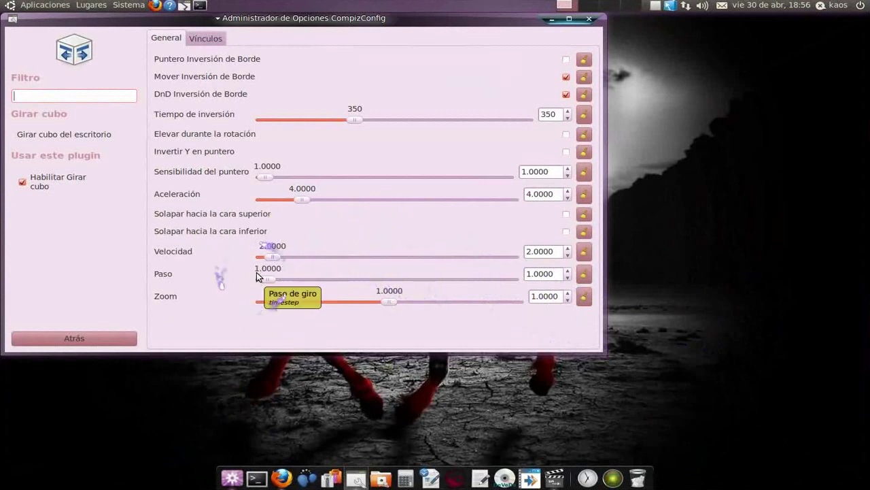
{"action": "left_click_drag", "start_coordinate": [706, 253], "coordinate": [627, 253]}
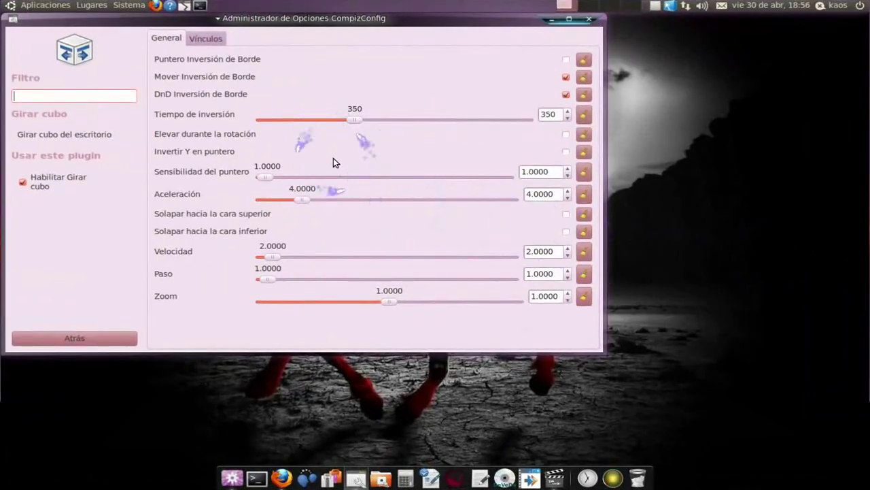
Review the Girar cubo bindings and examine the mouse button choices for Iniciar, leaving the binding as it is.
{"action": "left_click", "coordinate": [213, 42]}
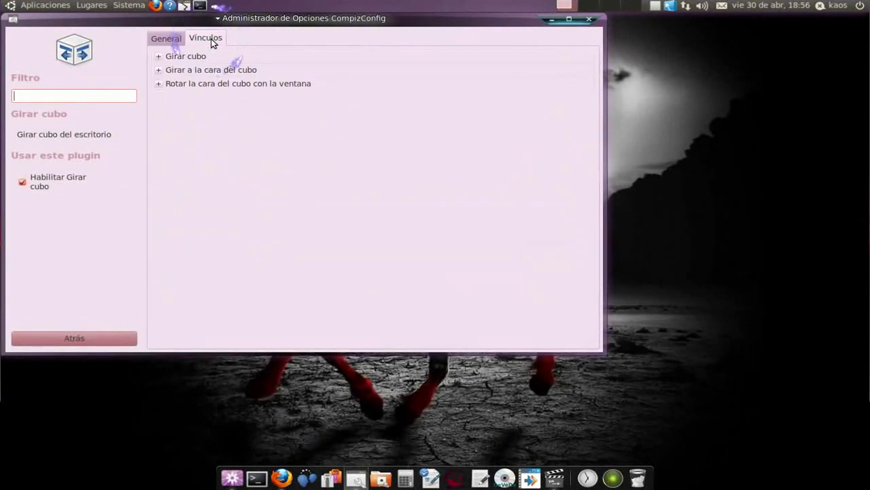
{"action": "left_click", "coordinate": [159, 58]}
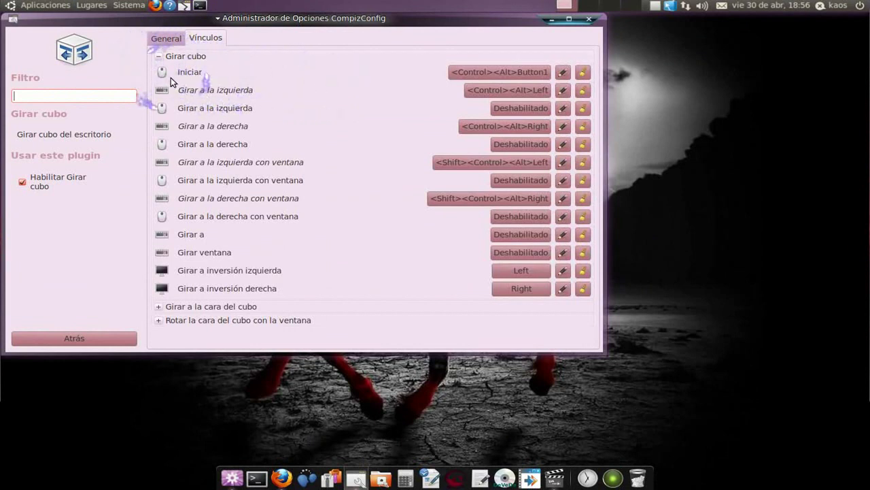
{"action": "left_click", "coordinate": [514, 76]}
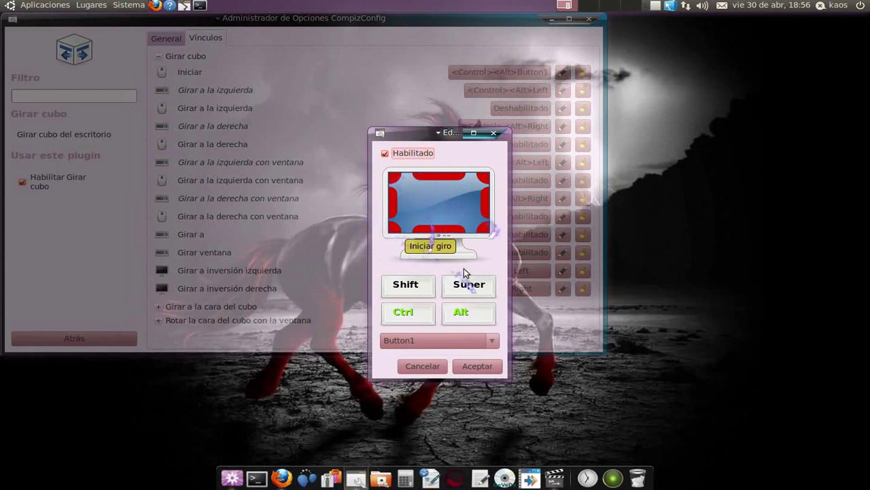
{"action": "left_click", "coordinate": [469, 340]}
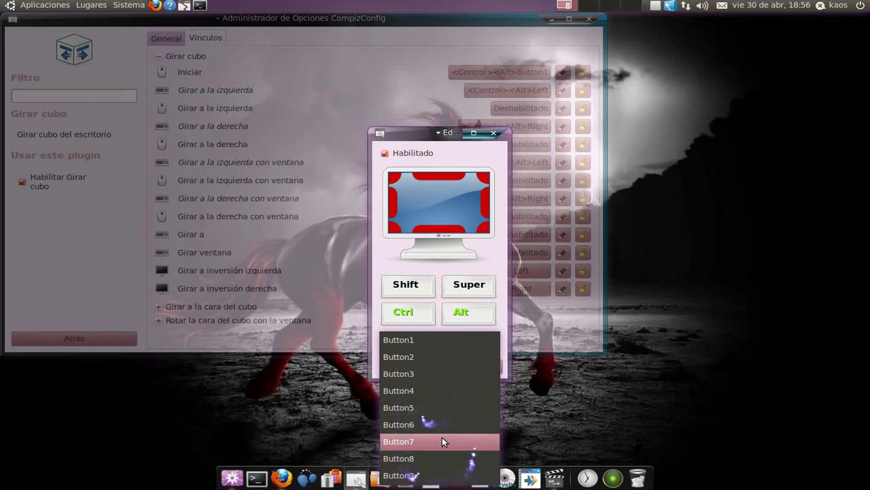
{"action": "left_click", "coordinate": [543, 371]}
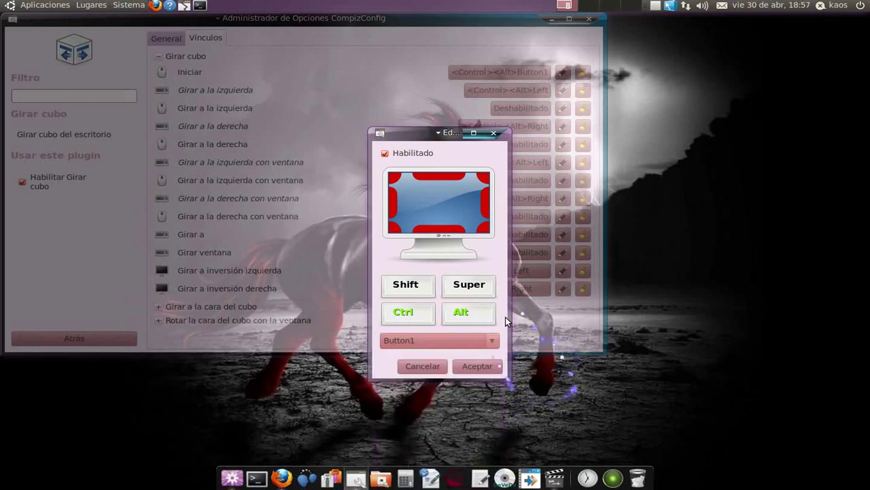
{"action": "left_click", "coordinate": [492, 133]}
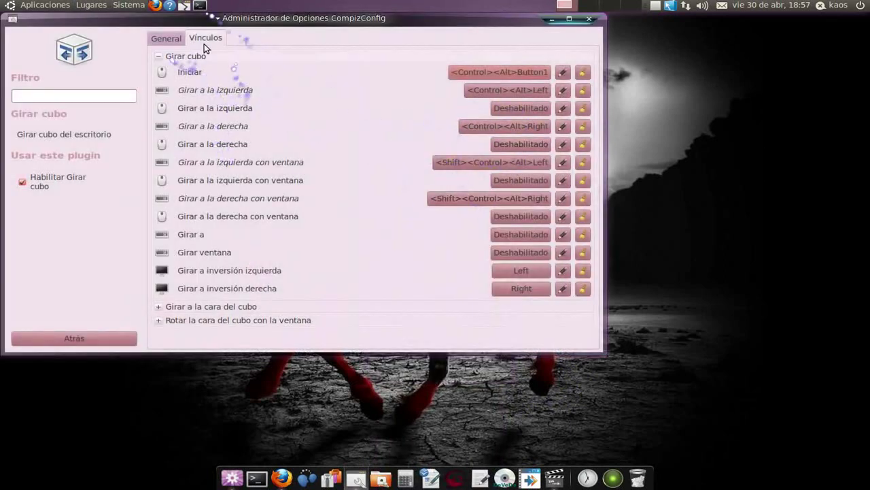
Review the bindings under Girar a la cara del cubo and Rotar la cara del cubo con la ventana.
{"action": "left_click", "coordinate": [159, 57]}
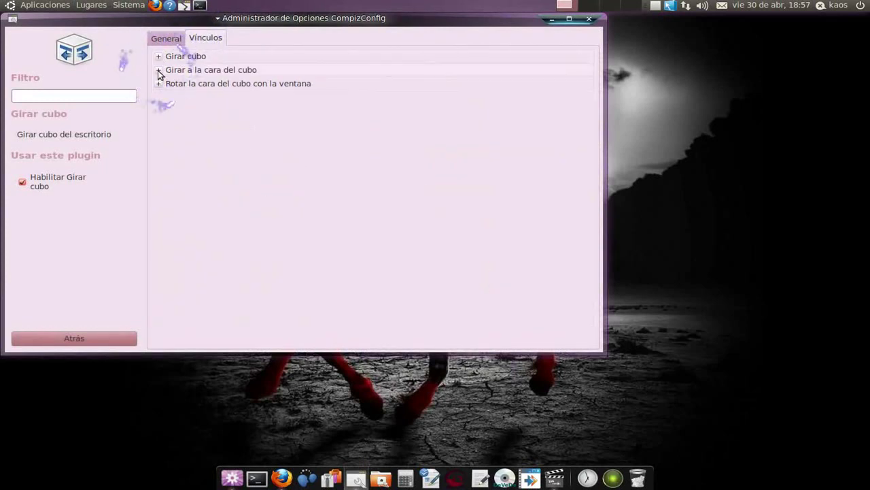
{"action": "left_click", "coordinate": [159, 72]}
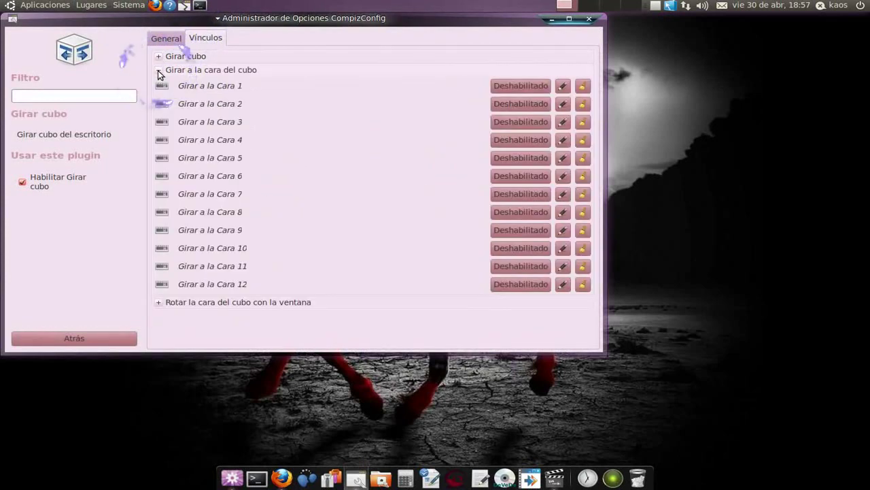
{"action": "left_click", "coordinate": [159, 73]}
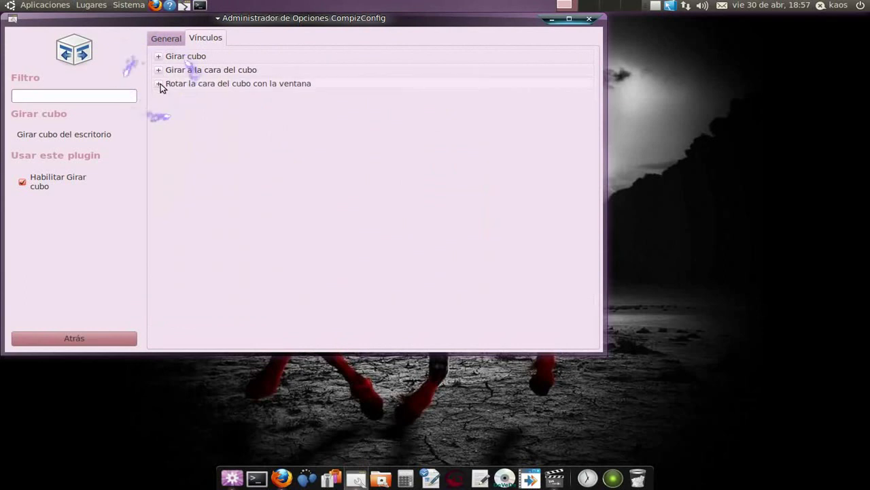
{"action": "left_click", "coordinate": [159, 84]}
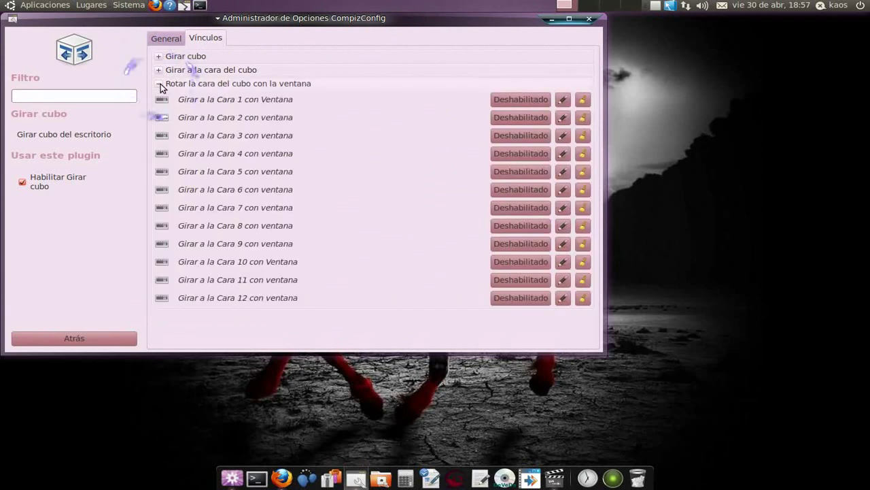
{"action": "left_click", "coordinate": [160, 84]}
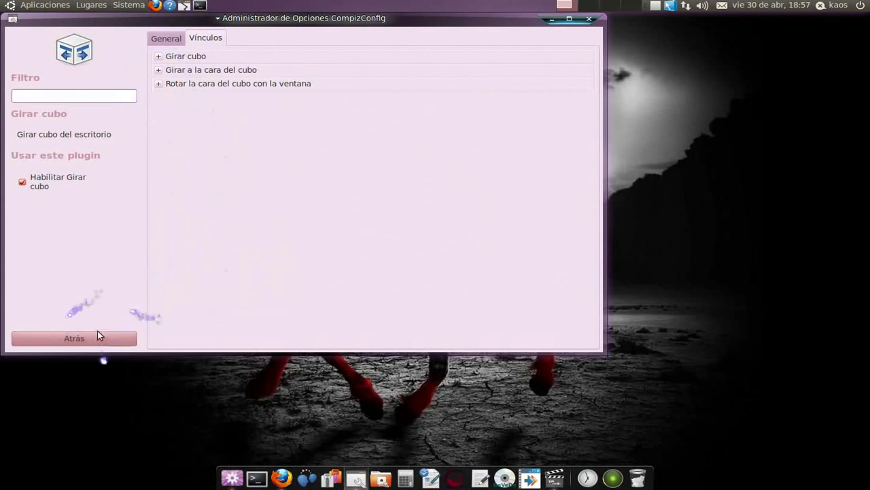
Return to the plugin overview and open the settings of Reflejo y deformación del cubo.
{"action": "left_click", "coordinate": [74, 338]}
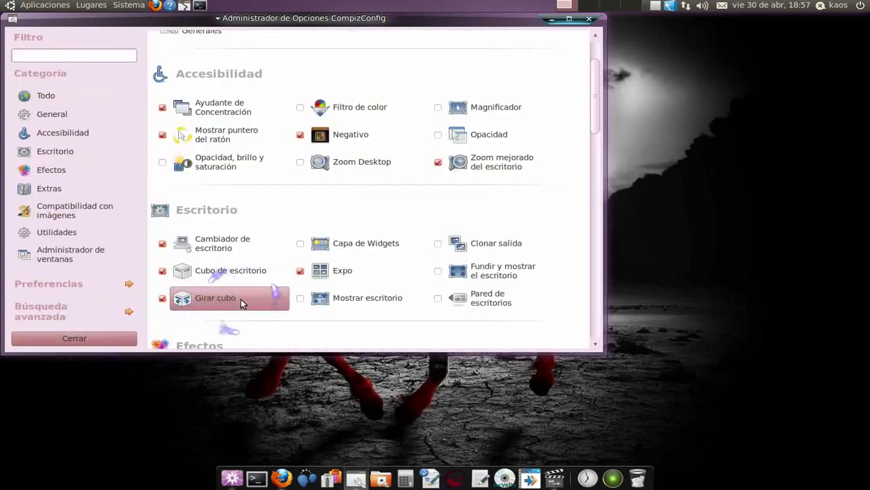
{"action": "scroll", "coordinate": [291, 316], "scroll_direction": "down", "scroll_amount": 5}
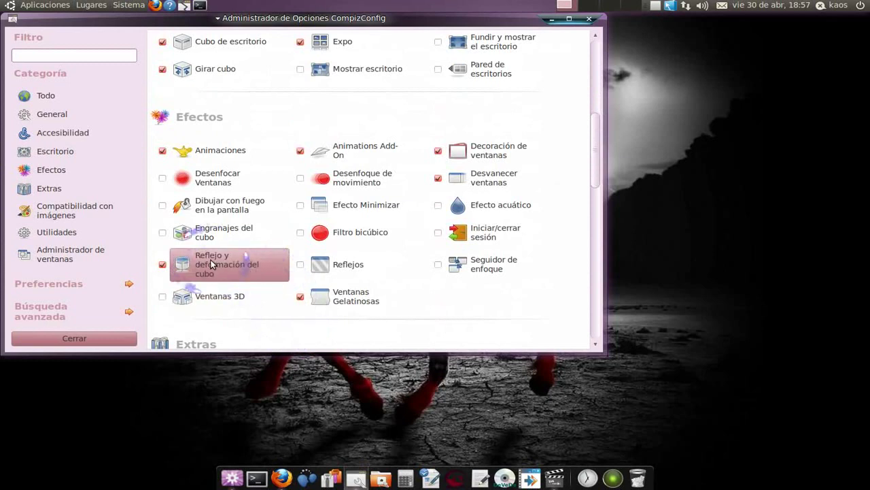
{"action": "left_click", "coordinate": [211, 263]}
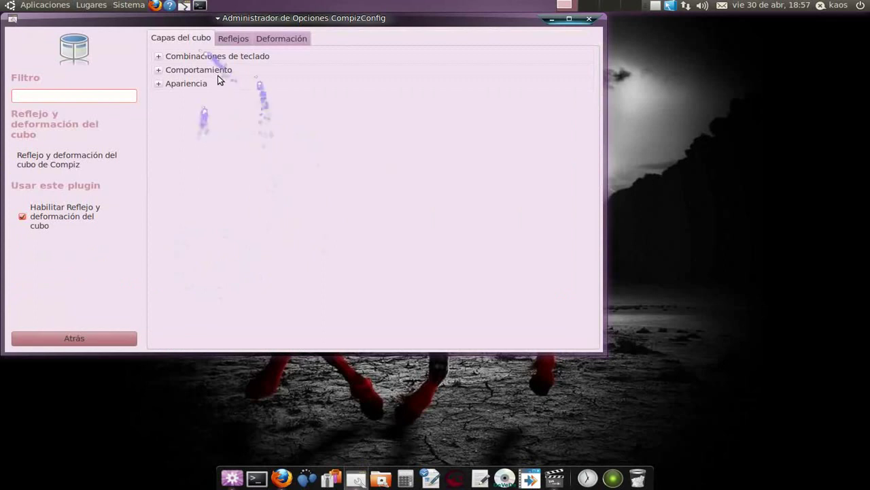
Review the Combinaciones de teclado and Comportamiento options for the cube caps.
{"action": "left_click", "coordinate": [158, 57]}
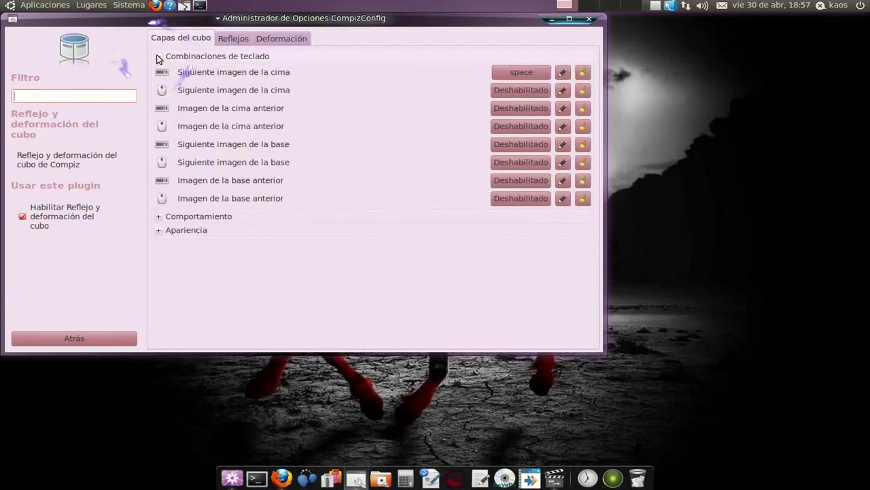
{"action": "left_click", "coordinate": [157, 57]}
{"action": "left_click", "coordinate": [157, 71]}
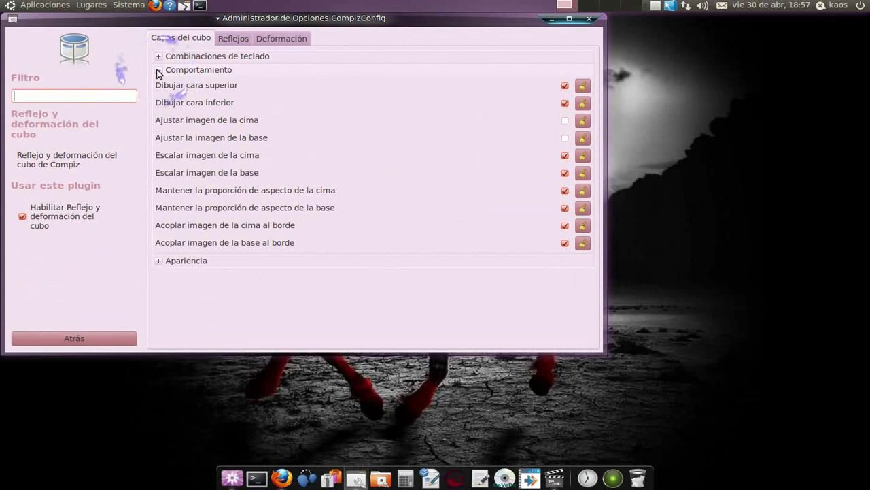
{"action": "left_click", "coordinate": [158, 71]}
Show the Apariencia options of the cube caps and rotate the cube to examine its current cap image.
{"action": "left_click", "coordinate": [158, 85]}
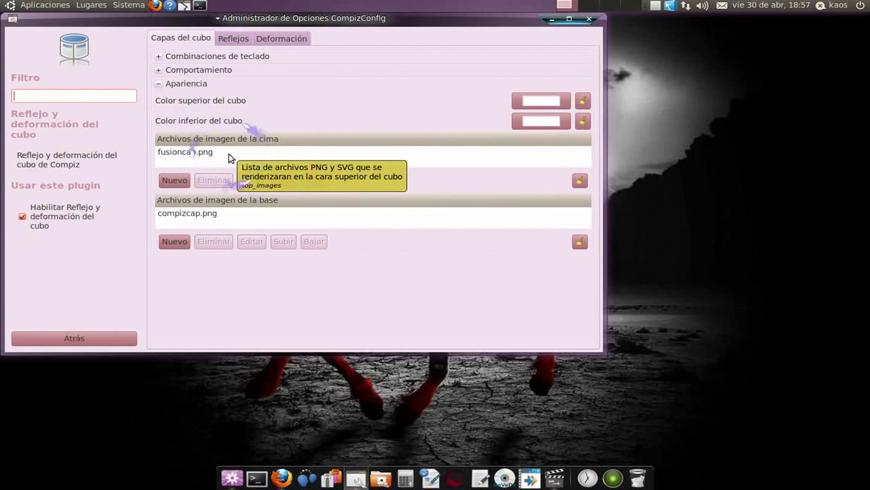
{"action": "key", "text": "ctrl+alt+Right"}
{"action": "mouse_move", "coordinate": [639, 224]}
{"action": "left_mouse_down"}
{"action": "mouse_move", "coordinate": [656, 367]}
{"action": "mouse_move", "coordinate": [639, 398]}
{"action": "mouse_move", "coordinate": [623, 56]}
{"action": "mouse_move", "coordinate": [592, 34]}
{"action": "mouse_move", "coordinate": [619, 340]}
{"action": "mouse_move", "coordinate": [580, 403]}
{"action": "mouse_move", "coordinate": [631, 330]}
{"action": "mouse_move", "coordinate": [638, 223]}
{"action": "left_mouse_up"}
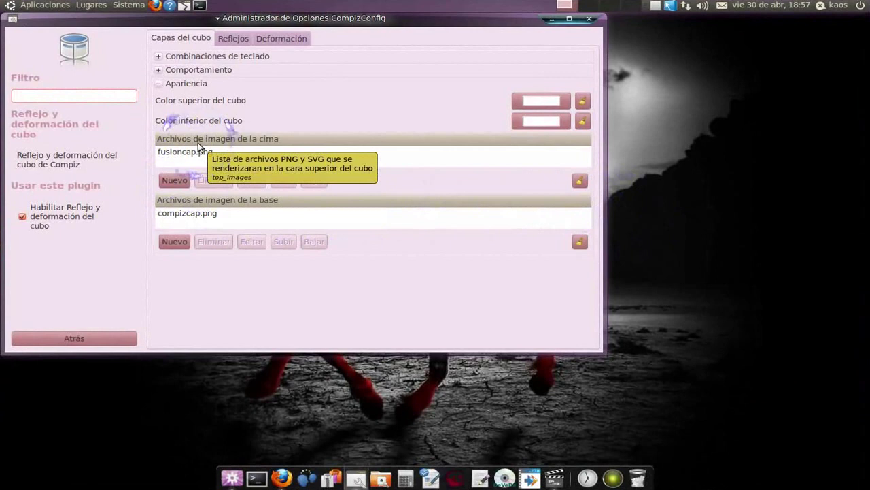
Start a new entry in Archivos de imagen de la cima and browse to the fondos folder inside Imágenes.
{"action": "left_click", "coordinate": [174, 180]}
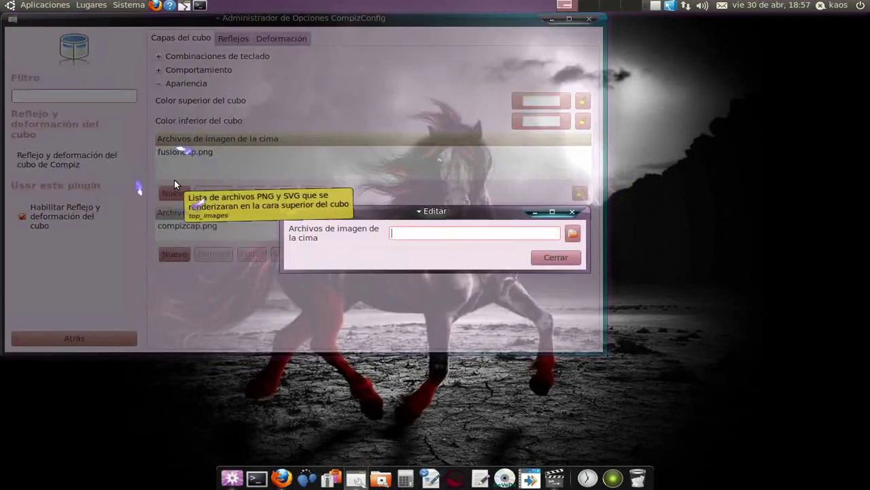
{"action": "left_click", "coordinate": [572, 234]}
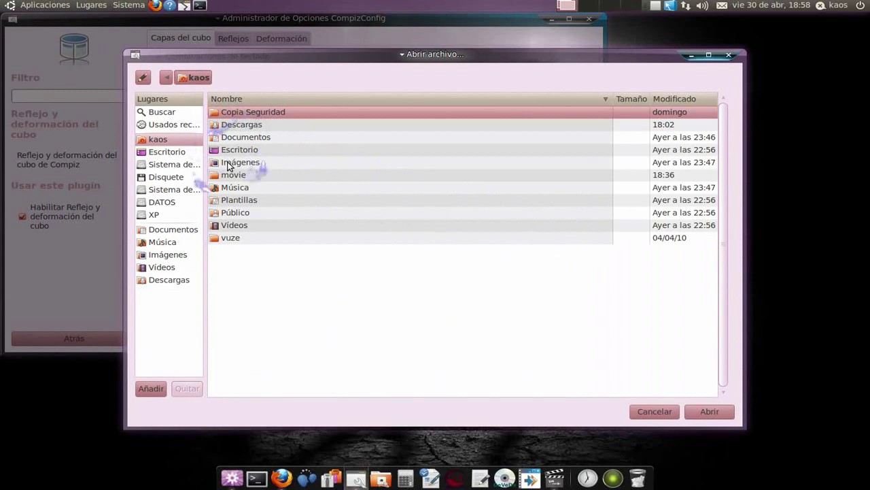
{"action": "left_click", "coordinate": [230, 166]}
{"action": "double_click", "coordinate": [230, 165]}
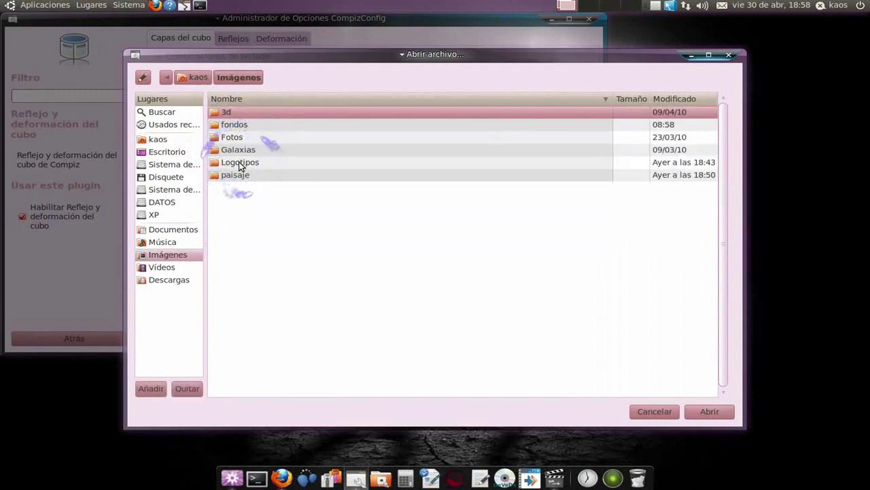
{"action": "double_click", "coordinate": [234, 125]}
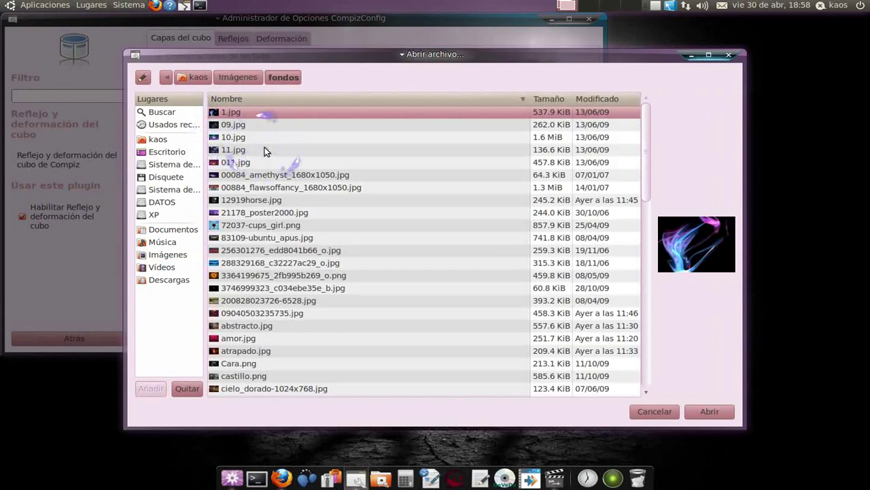
Look through the image previews in the fondos folder for a suitable picture for the cube's top cap.
{"action": "key", "text": "Down"}
{"action": "key", "text": "Down"}
{"action": "key", "text": "Down"}
{"action": "key", "text": "Down"}
{"action": "key", "text": "Down"}
{"action": "key", "text": "Down"}
{"action": "key", "text": "Down"}
{"action": "key", "text": "Down"}
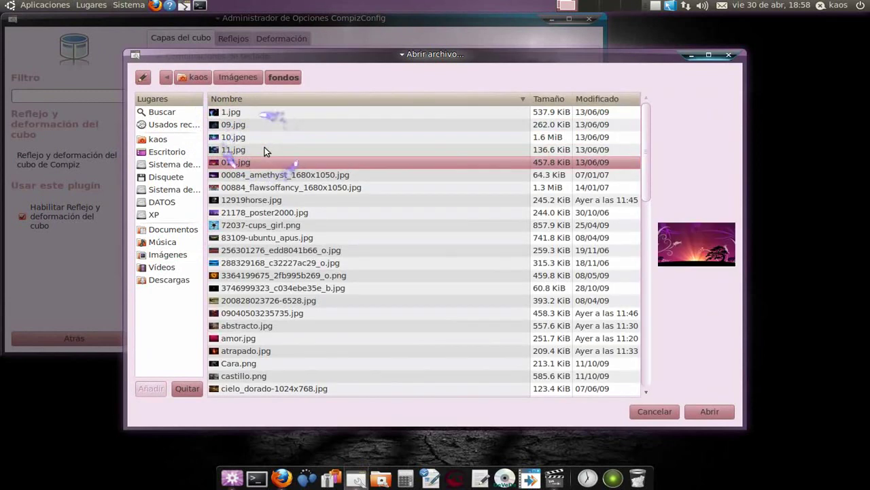
{"action": "key", "text": "Down"}
{"action": "key", "text": "Down"}
{"action": "key", "text": "Down"}
{"action": "key", "text": "Down"}
{"action": "key", "text": "Down"}
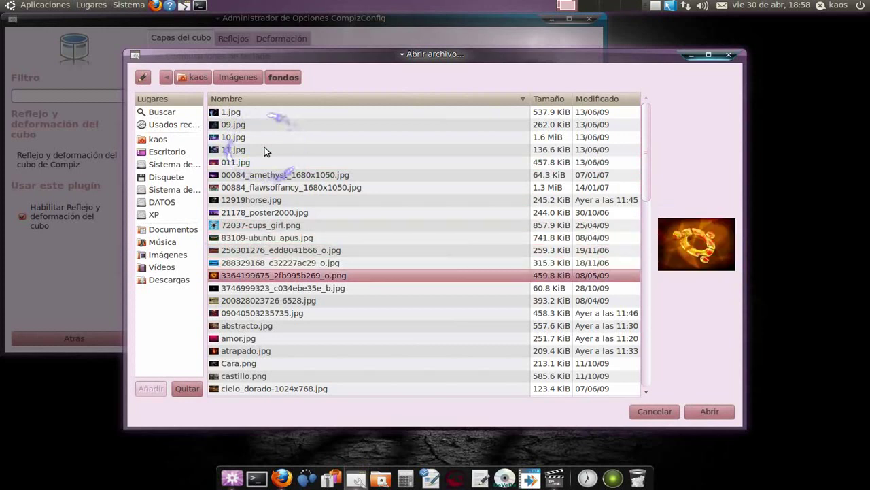
{"action": "key", "text": "Down"}
{"action": "key", "text": "Down"}
{"action": "key", "text": "Down"}
{"action": "key", "text": "Down"}
{"action": "key", "text": "Down"}
{"action": "key", "text": "Down"}
{"action": "key", "text": "Down"}
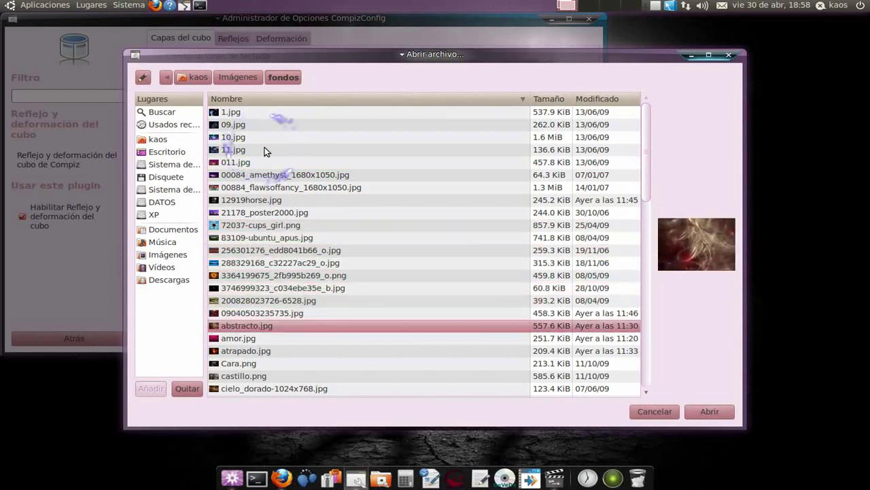
{"action": "key", "text": "Down"}
{"action": "key", "text": "Down"}
{"action": "key", "text": "Down"}
{"action": "key", "text": "Down"}
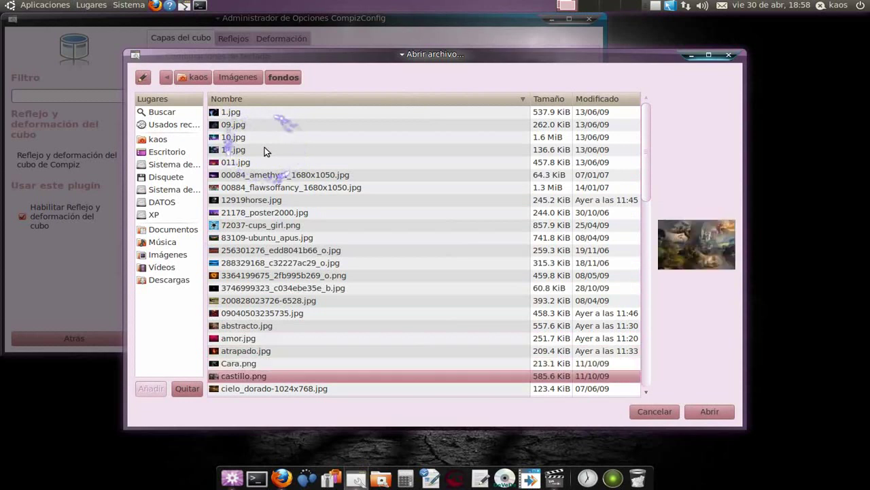
{"action": "key", "text": "Down"}
{"action": "key", "text": "Down"}
{"action": "key", "text": "Down"}
{"action": "key", "text": "Down"}
{"action": "key", "text": "Down"}
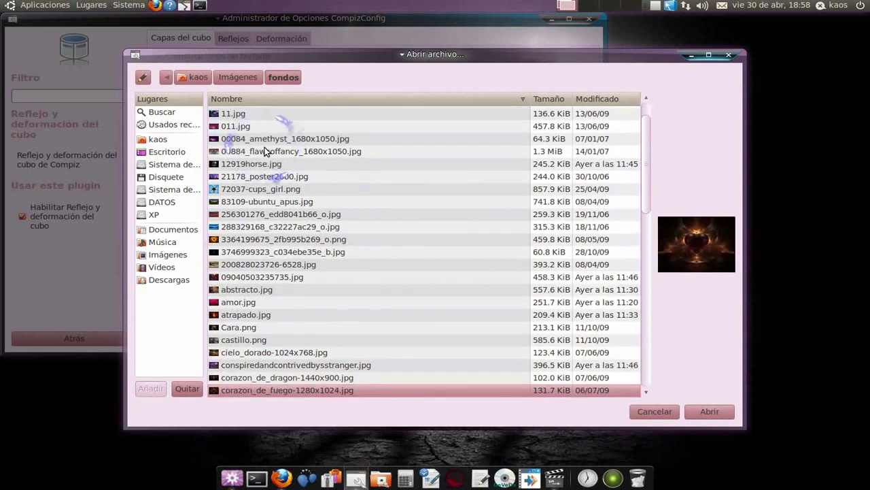
{"action": "key", "text": "Down"}
{"action": "key", "text": "Down"}
{"action": "key", "text": "Down"}
{"action": "key", "text": "Down"}
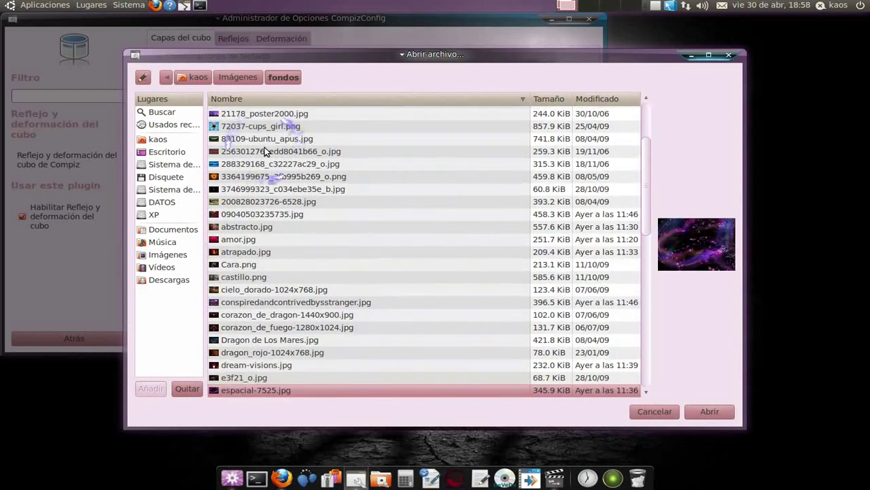
{"action": "key", "text": "Down"}
{"action": "key", "text": "Down"}
{"action": "key", "text": "Down"}
{"action": "key", "text": "Down"}
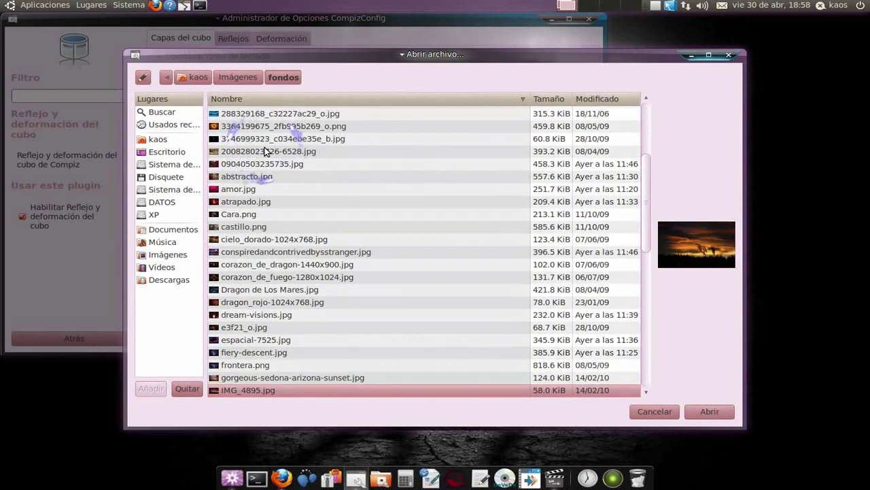
{"action": "key", "text": "Down"}
{"action": "key", "text": "Down"}
{"action": "key", "text": "Down"}
{"action": "key", "text": "Down"}
{"action": "key", "text": "Down"}
{"action": "key", "text": "Down"}
{"action": "key", "text": "Down"}
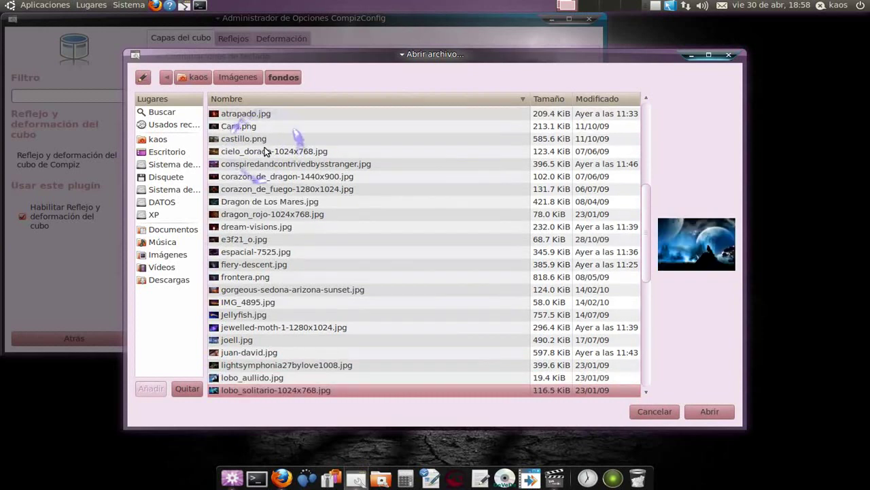
{"action": "key", "text": "Down"}
{"action": "key", "text": "Down"}
{"action": "key", "text": "Down"}
{"action": "key", "text": "Down"}
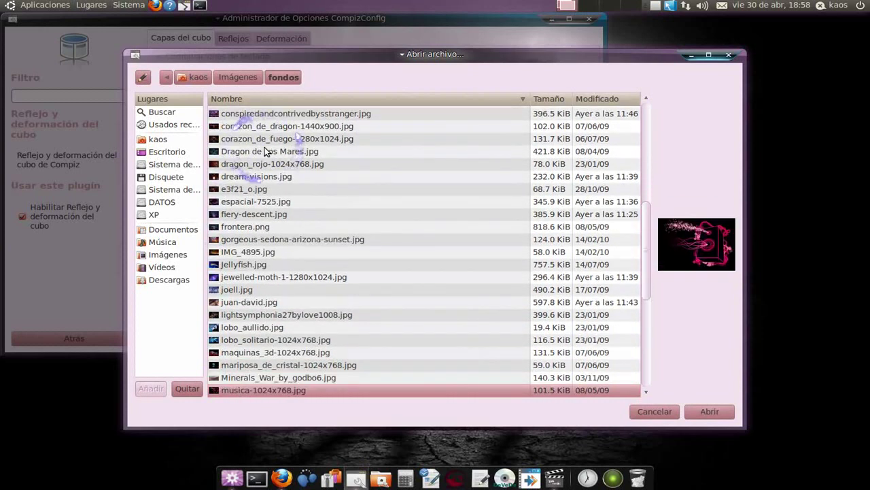
{"action": "key", "text": "Down"}
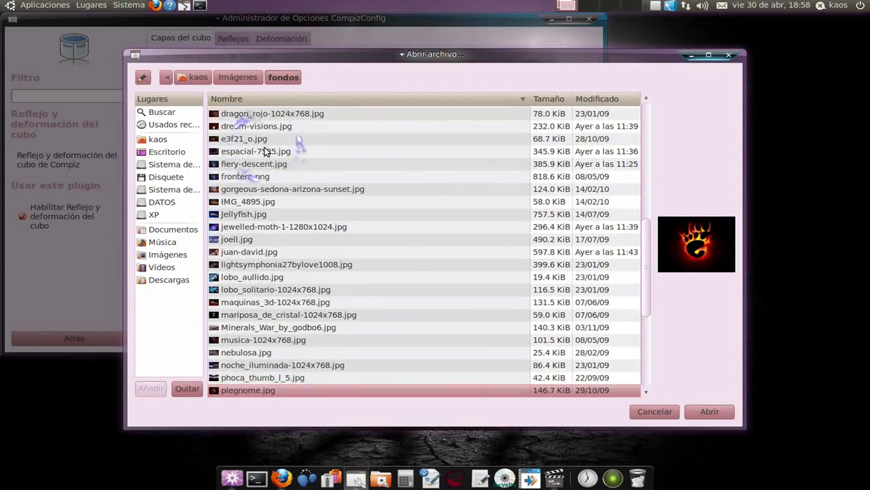
{"action": "key", "text": "Down"}
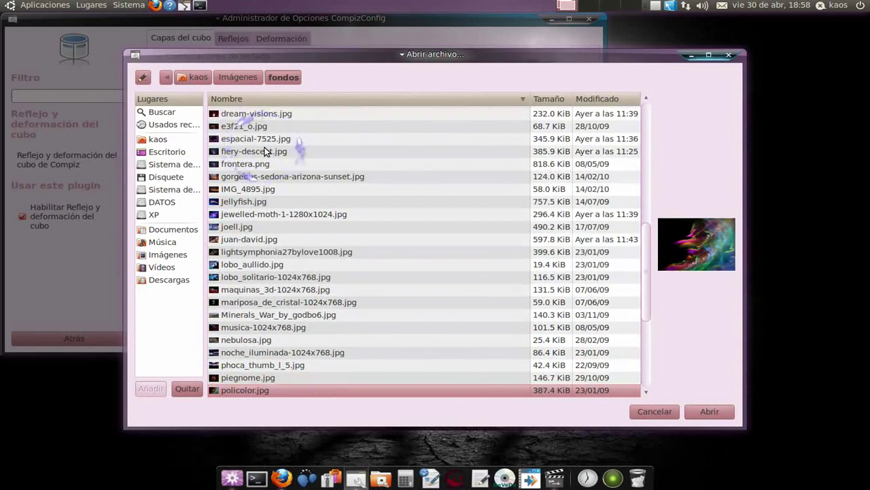
{"action": "key", "text": "Down"}
{"action": "key", "text": "Down"}
{"action": "key", "text": "Down"}
{"action": "key", "text": "Down"}
{"action": "key", "text": "Down"}
{"action": "key", "text": "Down"}
{"action": "key", "text": "Down"}
{"action": "key", "text": "Down"}
{"action": "key", "text": "Down"}
{"action": "key", "text": "Down"}
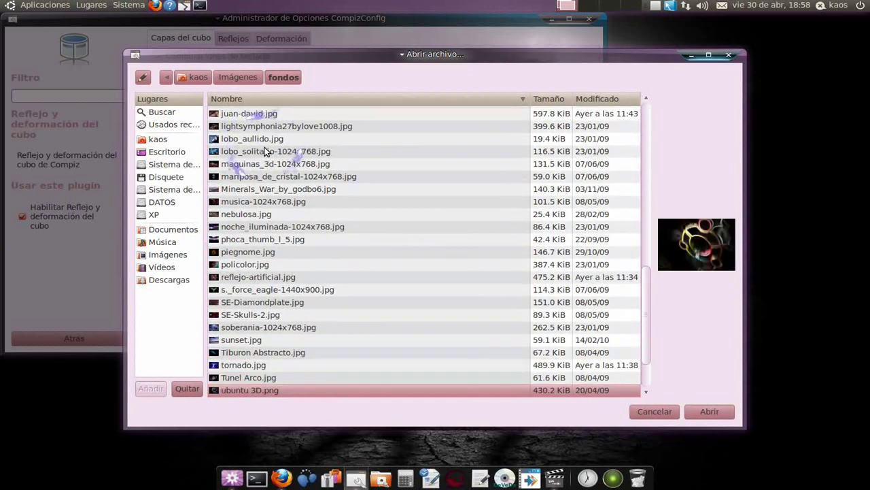
{"action": "key", "text": "Down"}
{"action": "key", "text": "Down"}
{"action": "key", "text": "Down"}
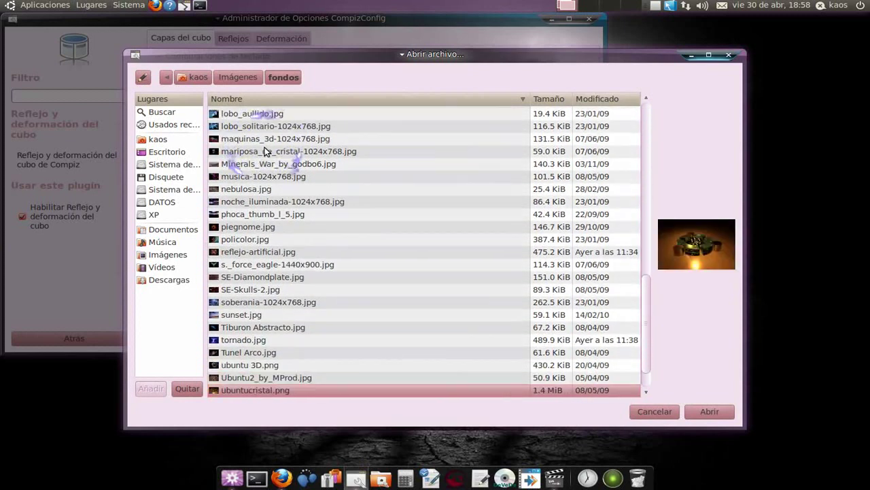
{"action": "key", "text": "Down"}
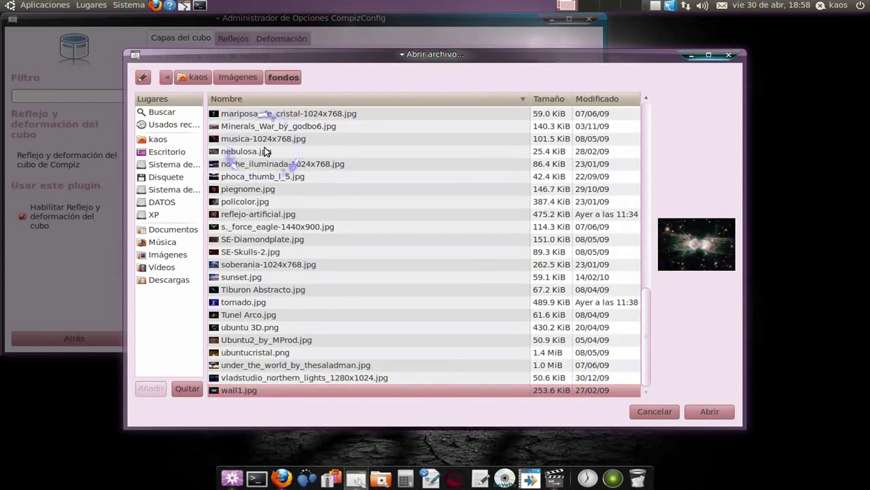
Choose 17361.jpg from the Logotipos folder inside Imágenes as the new top cap image and close the entry.
{"action": "left_click", "coordinate": [229, 75]}
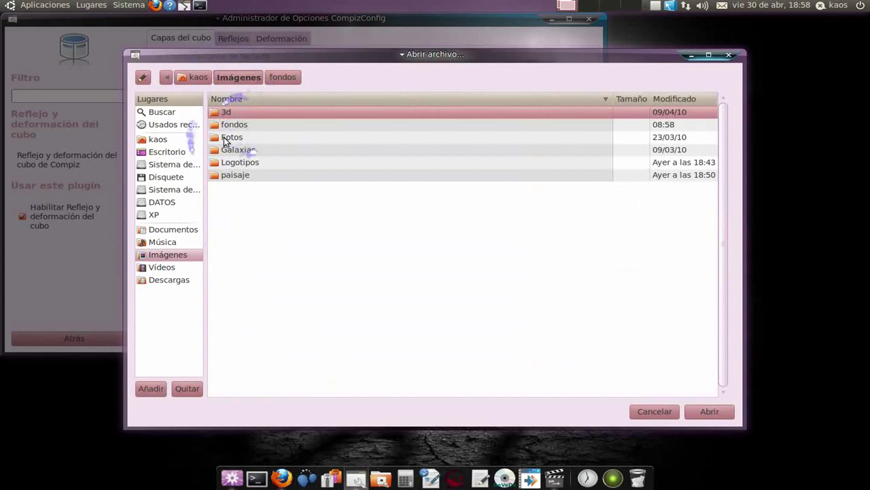
{"action": "double_click", "coordinate": [231, 162]}
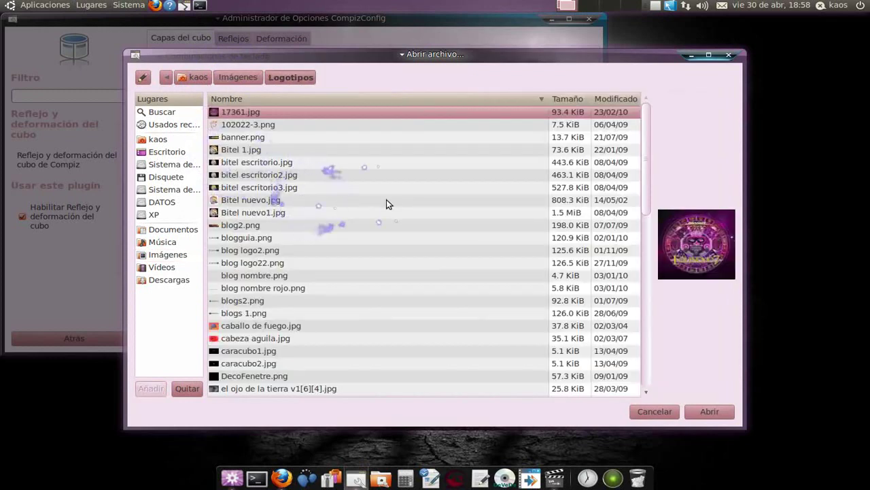
{"action": "left_click", "coordinate": [707, 411]}
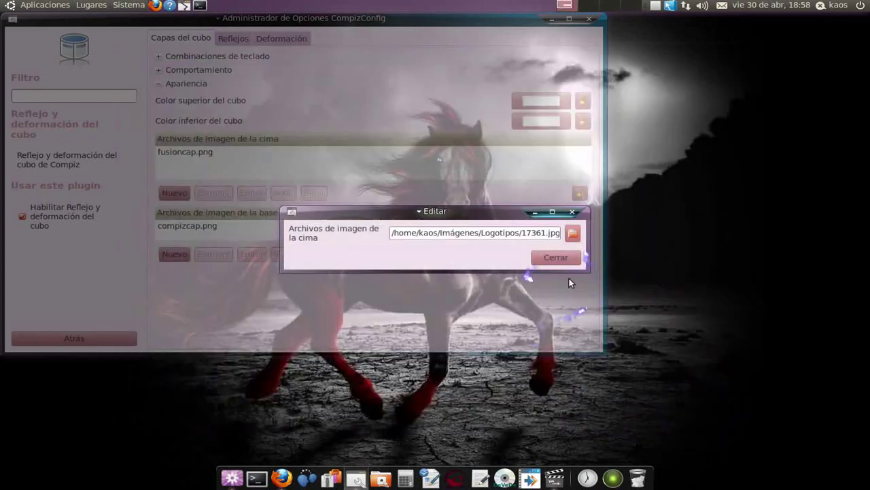
{"action": "left_click", "coordinate": [566, 257]}
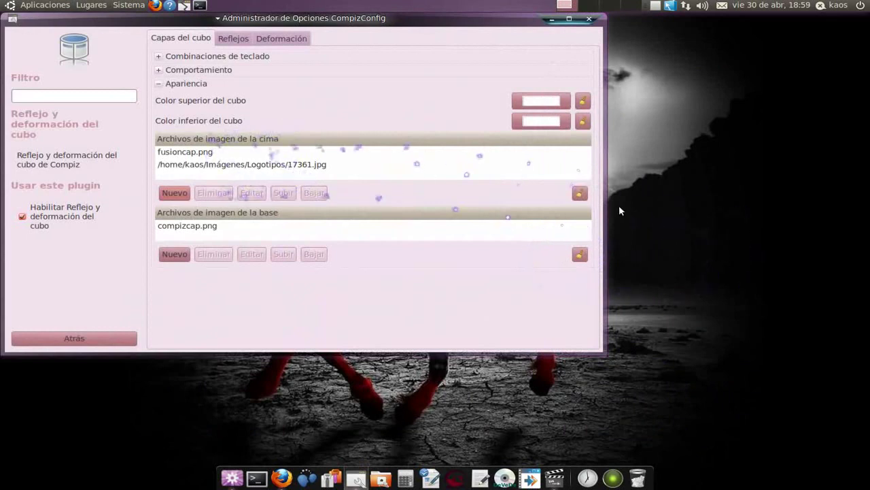
Place 17361.jpg above fusioncap.png in Archivos de imagen de la cima and rotate the cube to examine its top cap.
{"action": "left_click_drag", "start_coordinate": [684, 214], "coordinate": [707, 224]}
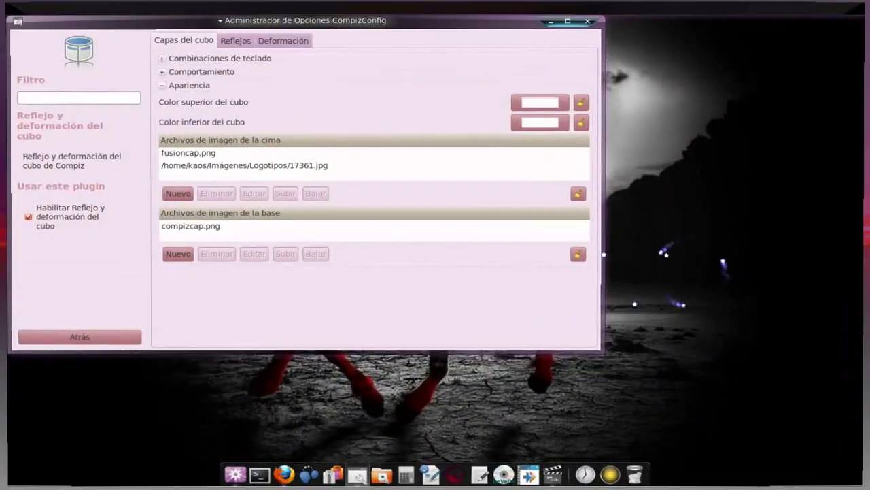
{"action": "left_click", "coordinate": [208, 165]}
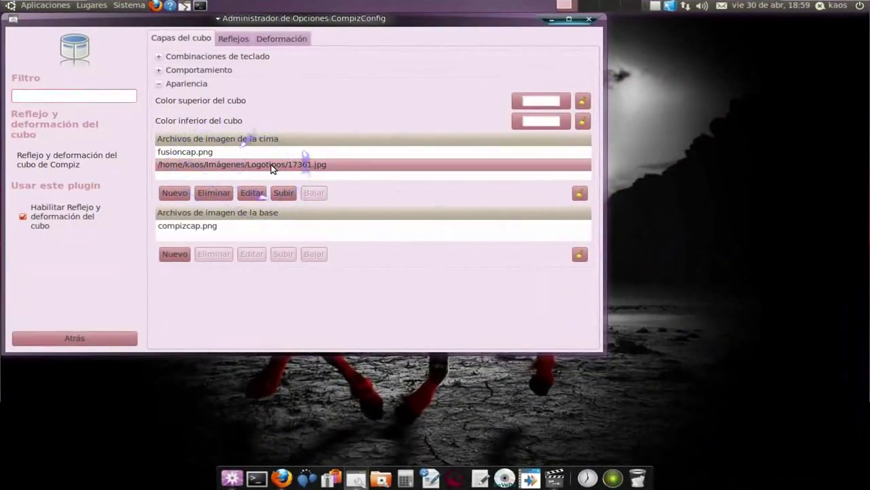
{"action": "left_click", "coordinate": [283, 193]}
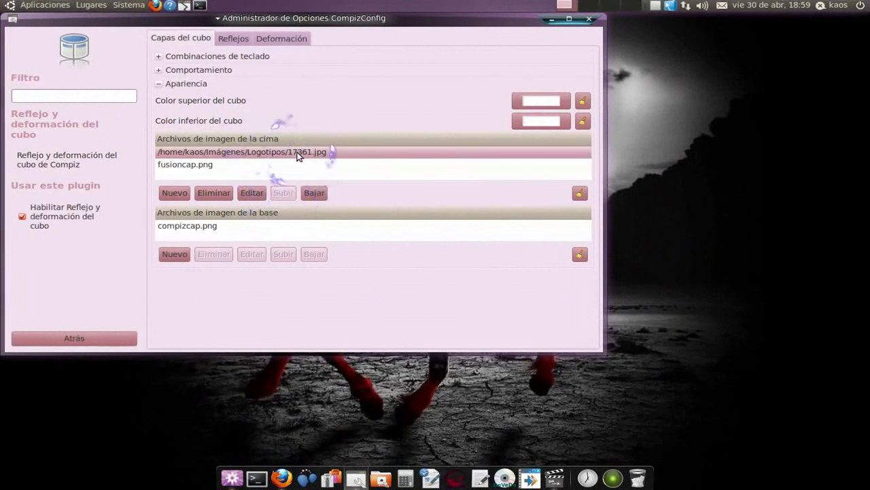
{"action": "left_click_drag", "start_coordinate": [578, 238], "coordinate": [704, 406]}
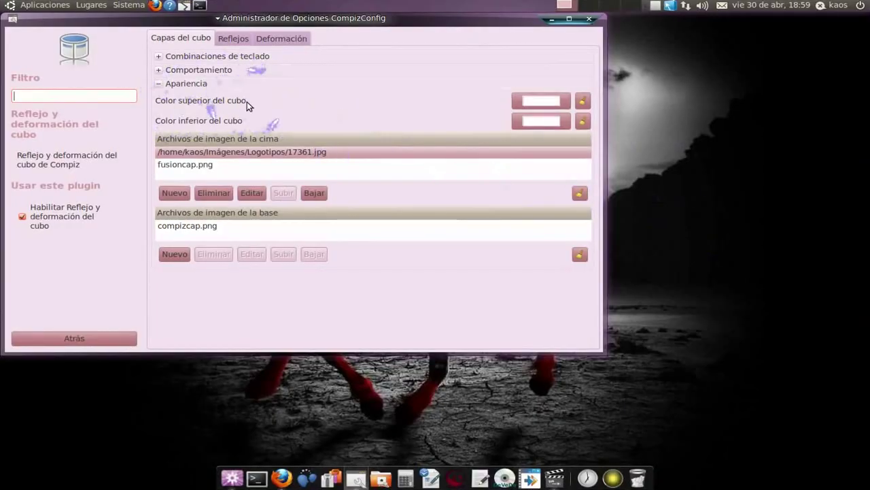
Set Color superior del cubo to black and rotate the cube to examine the recoloured top cap.
{"action": "left_click", "coordinate": [556, 103]}
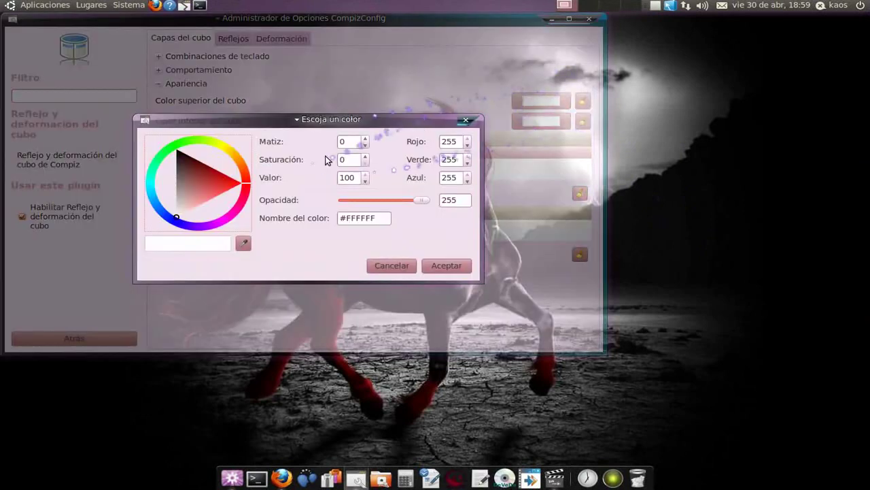
{"action": "left_click", "coordinate": [191, 175]}
{"action": "left_click_drag", "start_coordinate": [192, 175], "coordinate": [179, 153]}
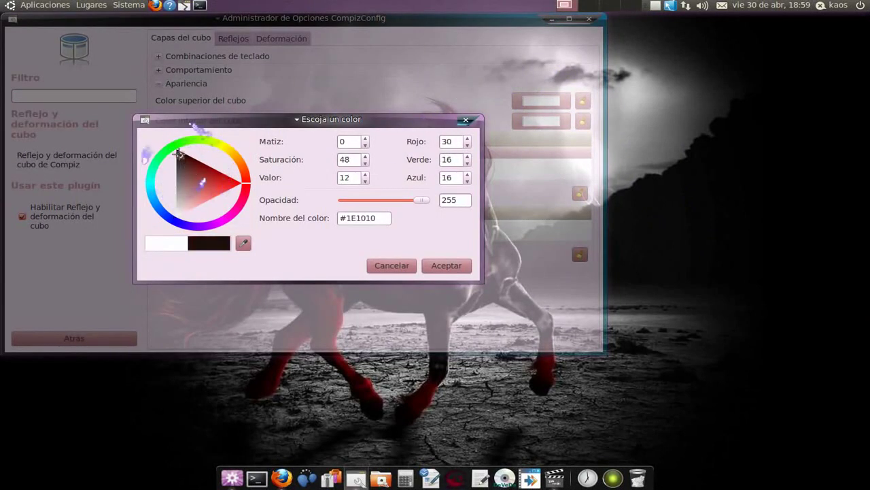
{"action": "left_click", "coordinate": [452, 268]}
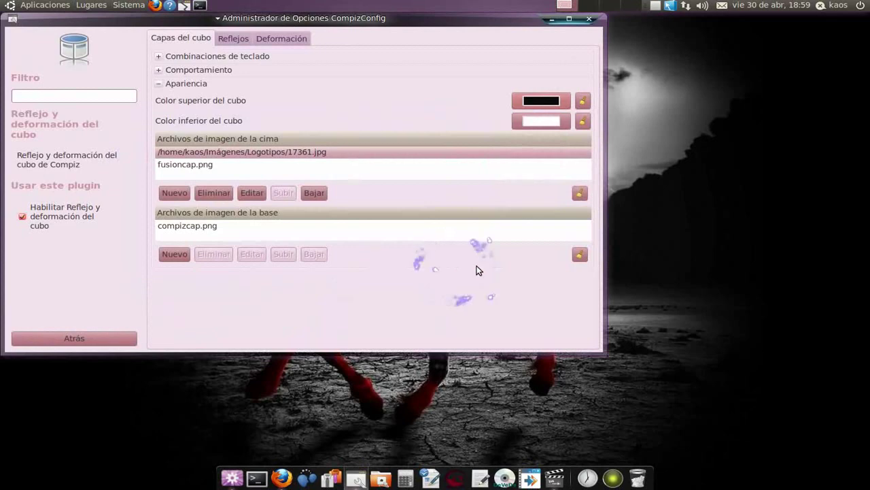
{"action": "left_click_drag", "start_coordinate": [694, 160], "coordinate": [693, 285]}
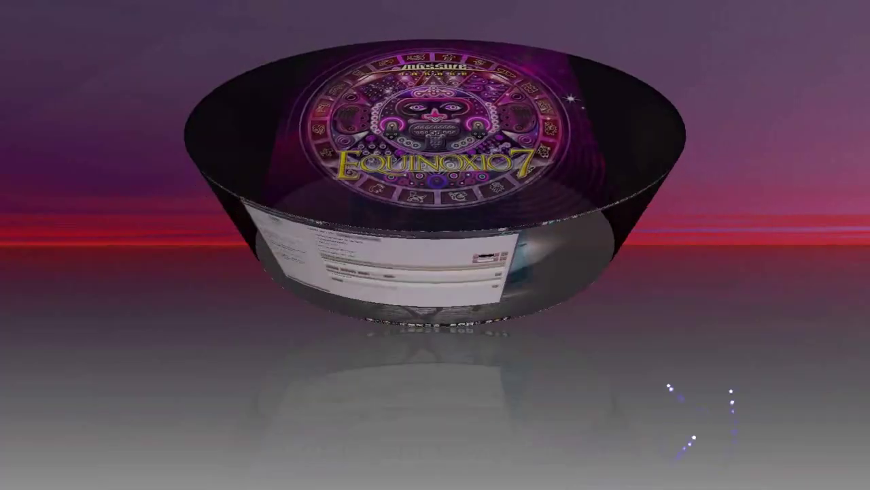
{"action": "left_click_drag", "start_coordinate": [701, 413], "coordinate": [577, 238]}
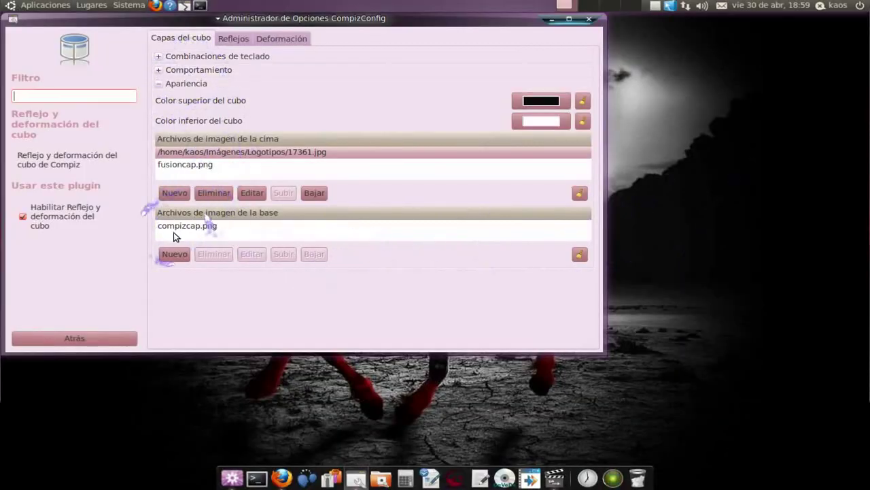
Start a new base cap image entry and browse the Logotipos folder inside Imágenes for a picture.
{"action": "left_click", "coordinate": [174, 253]}
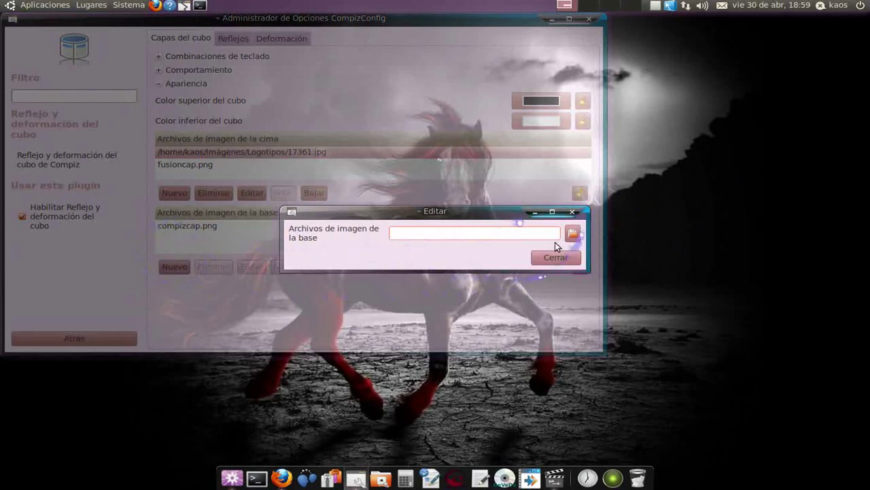
{"action": "left_click", "coordinate": [573, 234]}
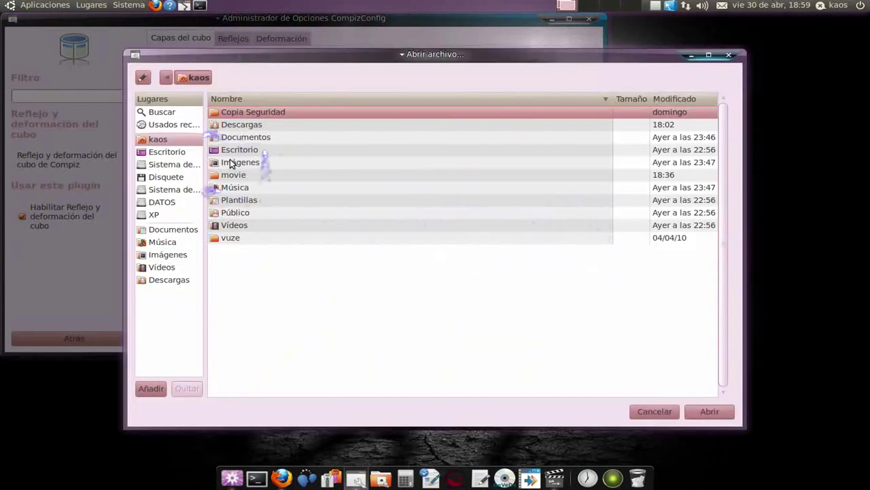
{"action": "double_click", "coordinate": [236, 163]}
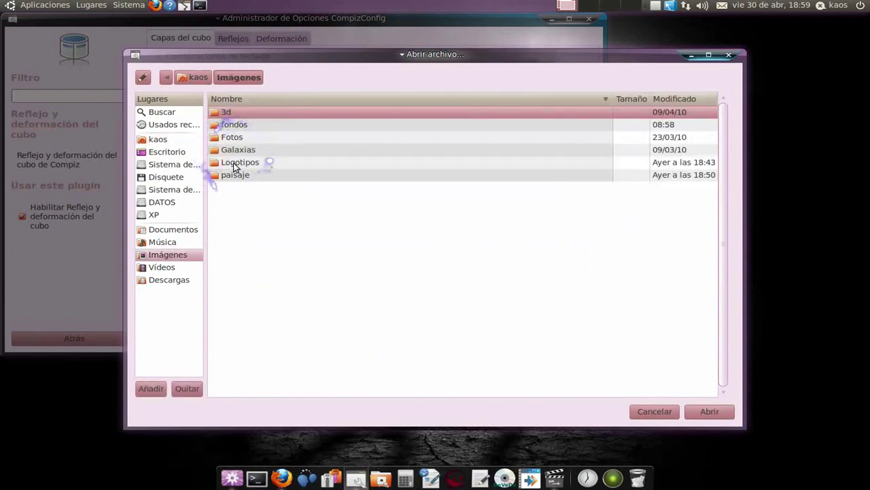
{"action": "double_click", "coordinate": [234, 164]}
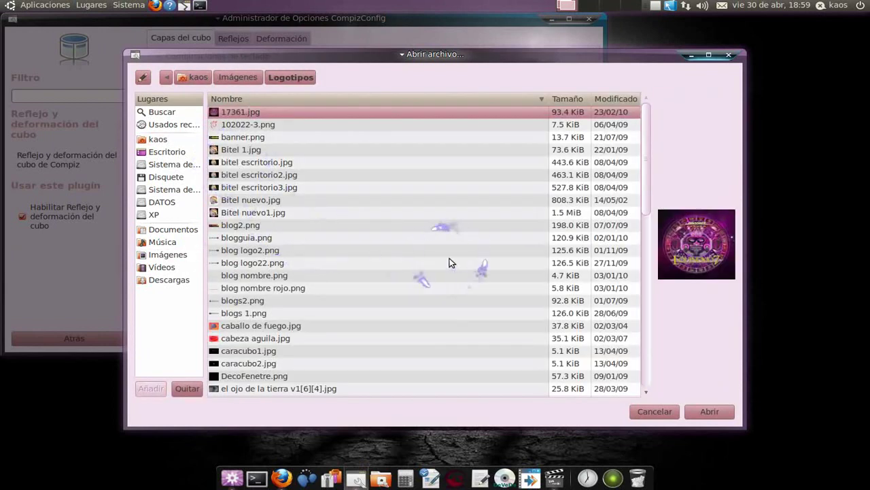
{"action": "scroll", "coordinate": [415, 298], "scroll_direction": "down", "scroll_amount": 2}
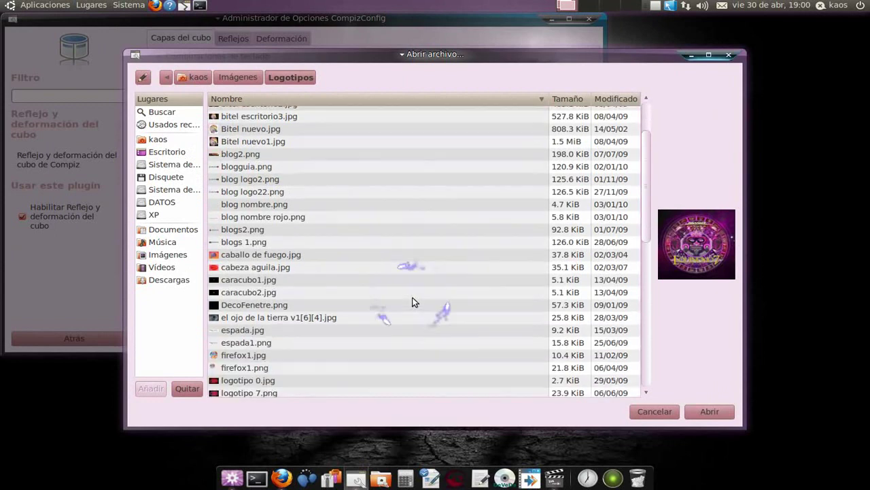
{"action": "scroll", "coordinate": [416, 301], "scroll_direction": "down", "scroll_amount": 7}
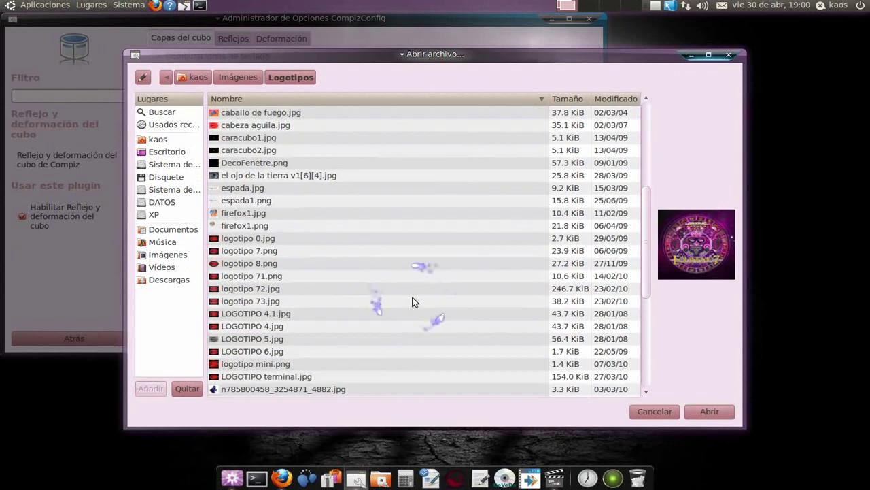
{"action": "scroll", "coordinate": [415, 302], "scroll_direction": "down", "scroll_amount": 3}
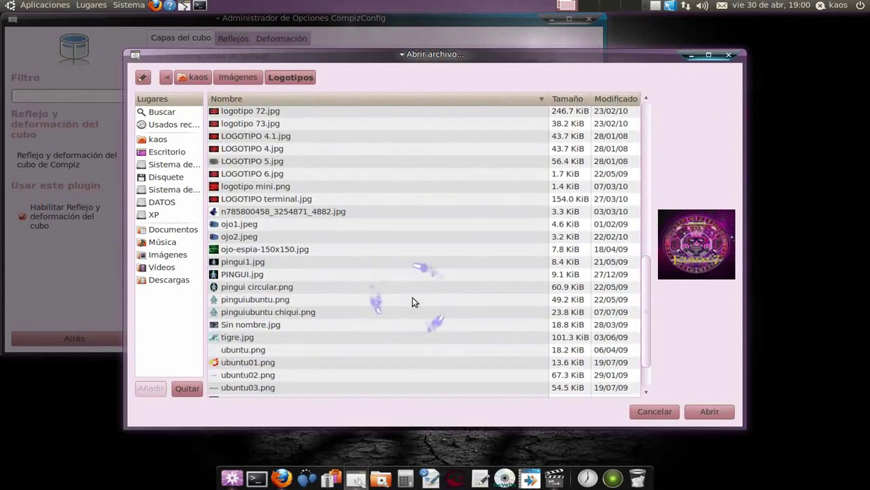
{"action": "scroll", "coordinate": [416, 302], "scroll_direction": "down", "scroll_amount": 1}
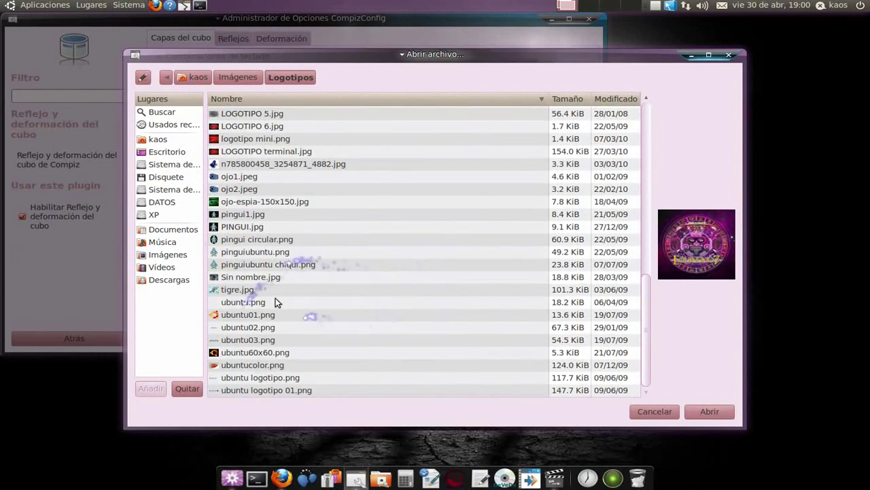
Choose ubuntucolor.png as the new base cap image and place it above compizcap.png in Archivos de imagen de la base.
{"action": "left_click", "coordinate": [259, 317]}
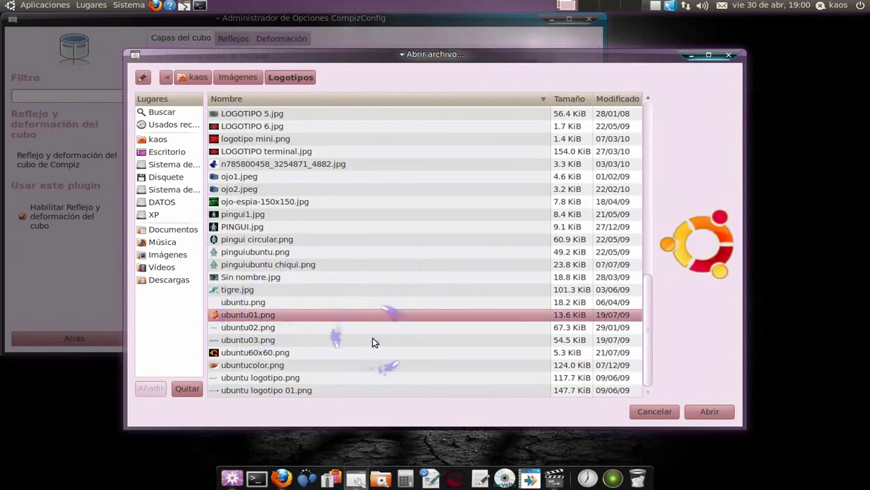
{"action": "left_click", "coordinate": [264, 366]}
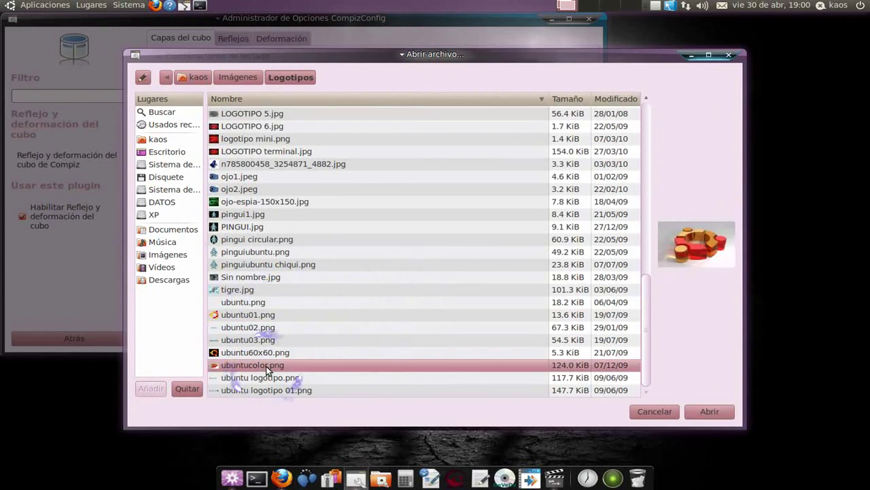
{"action": "left_click", "coordinate": [709, 411]}
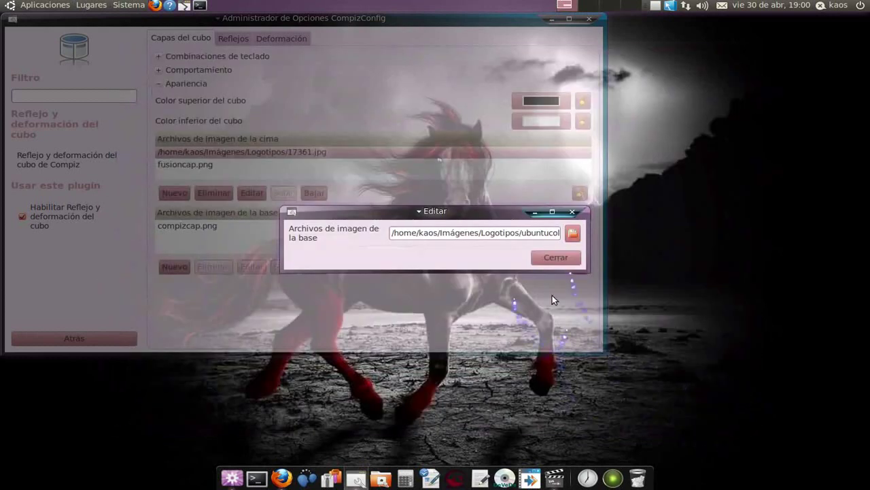
{"action": "left_click", "coordinate": [556, 259]}
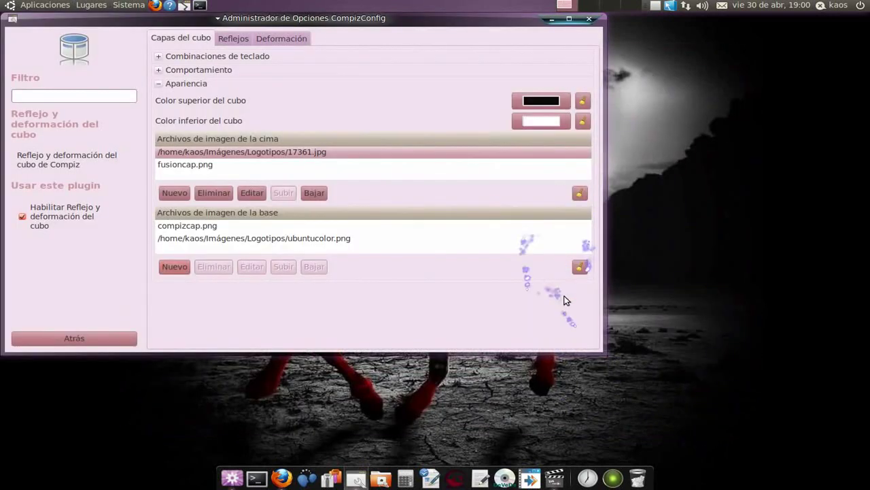
{"action": "left_click", "coordinate": [204, 241]}
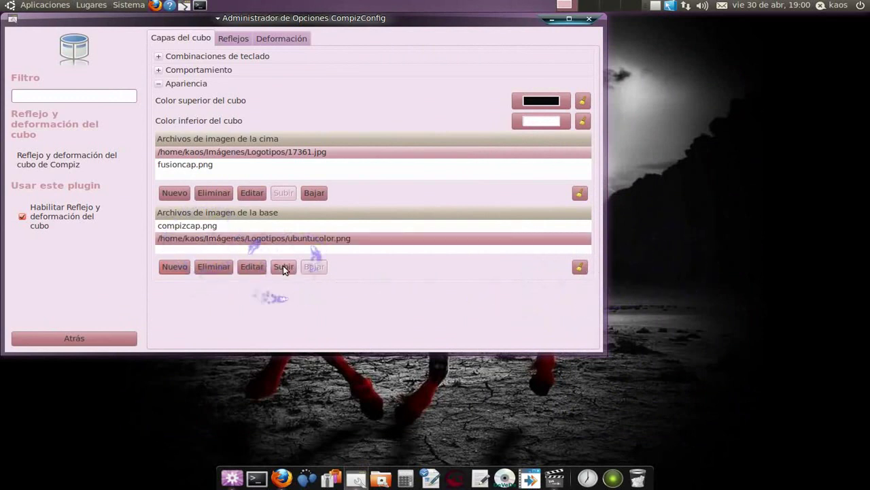
{"action": "left_click", "coordinate": [283, 266]}
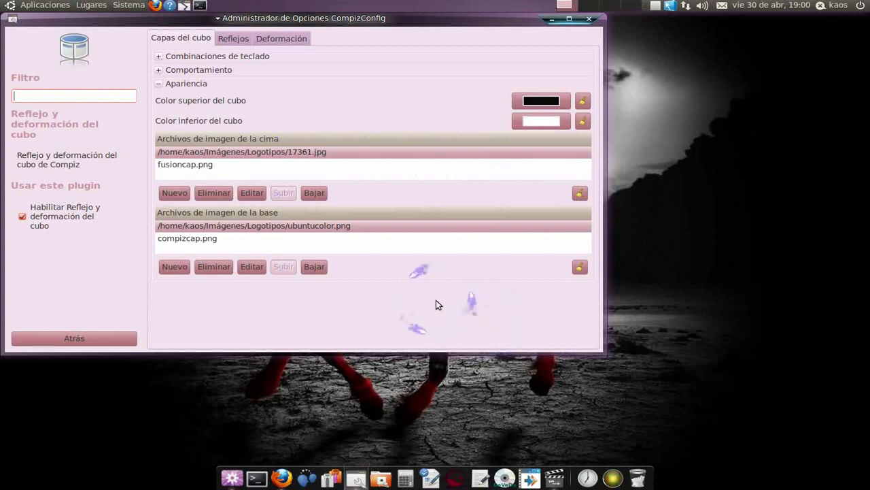
Set the cube's Modo del reflejo to Reflejo difuso and rotate the cube to examine its reflection.
{"action": "left_click", "coordinate": [232, 39]}
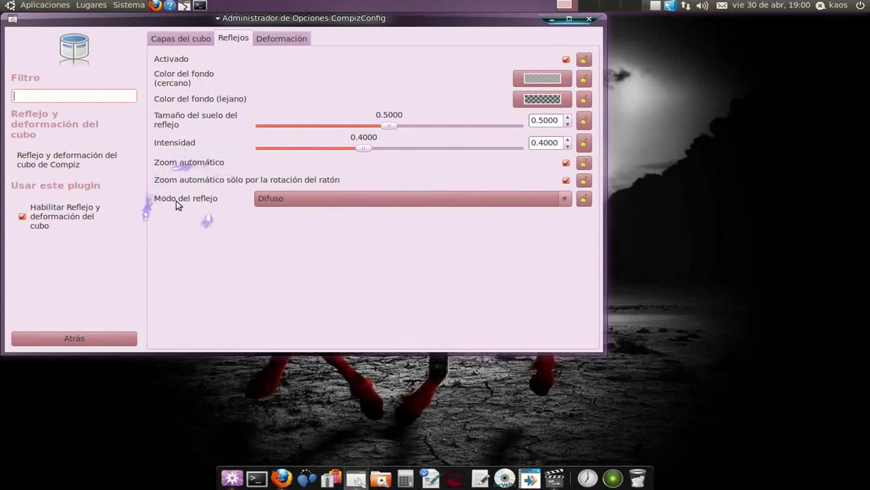
{"action": "left_click", "coordinate": [565, 199]}
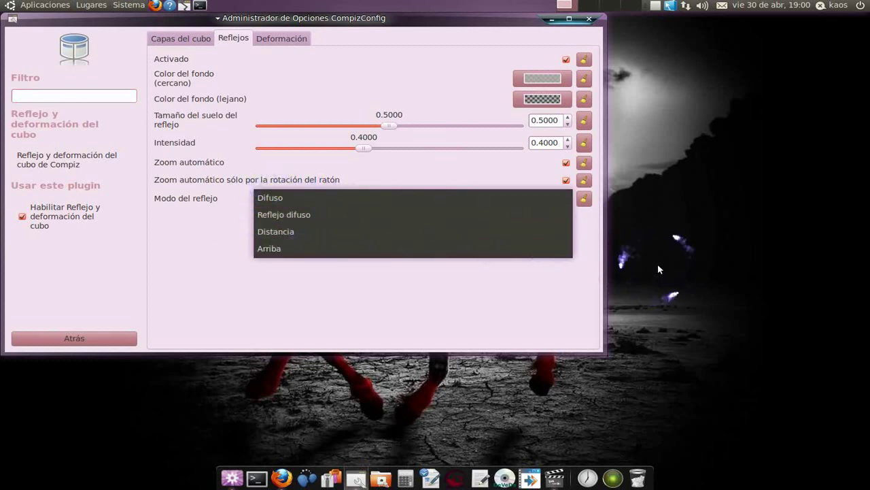
{"action": "left_click", "coordinate": [658, 229]}
{"action": "left_click_drag", "start_coordinate": [658, 230], "coordinate": [578, 228]}
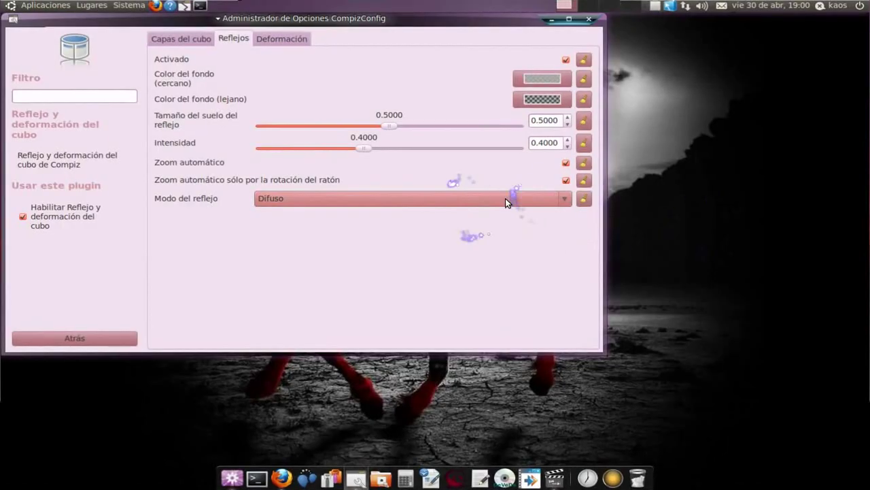
{"action": "left_click", "coordinate": [563, 199]}
{"action": "left_click", "coordinate": [408, 215]}
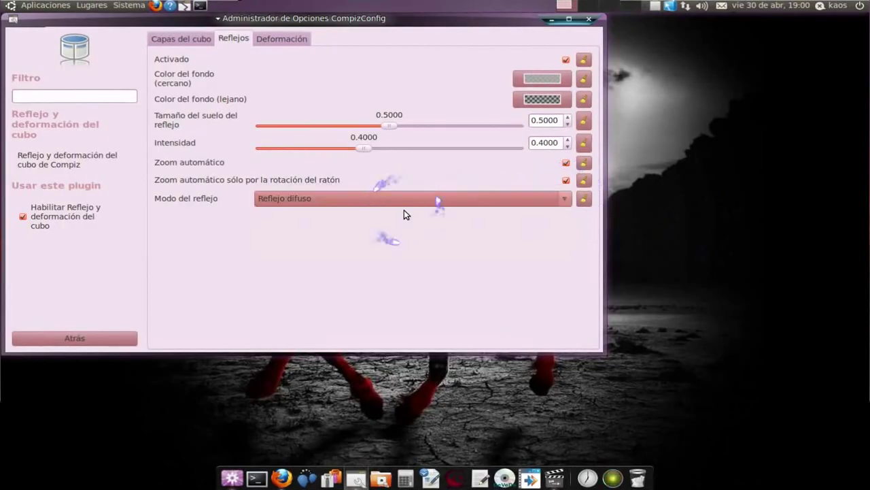
{"action": "left_click_drag", "start_coordinate": [612, 249], "coordinate": [394, 227]}
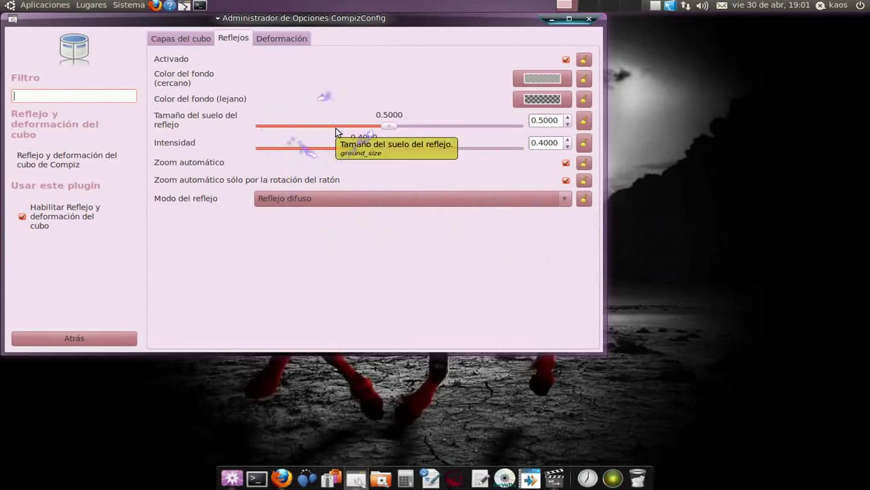
Set Tamaño del suelo del reflejo to 0.0000 and Intensidad to 0.7000, rotating the cube to examine the changes.
{"action": "left_click", "coordinate": [288, 129]}
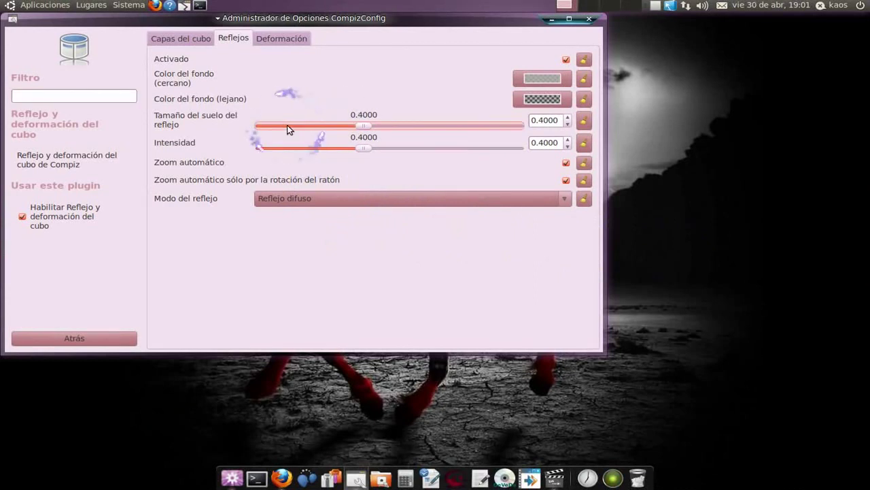
{"action": "left_click_drag", "start_coordinate": [288, 129], "coordinate": [748, 235]}
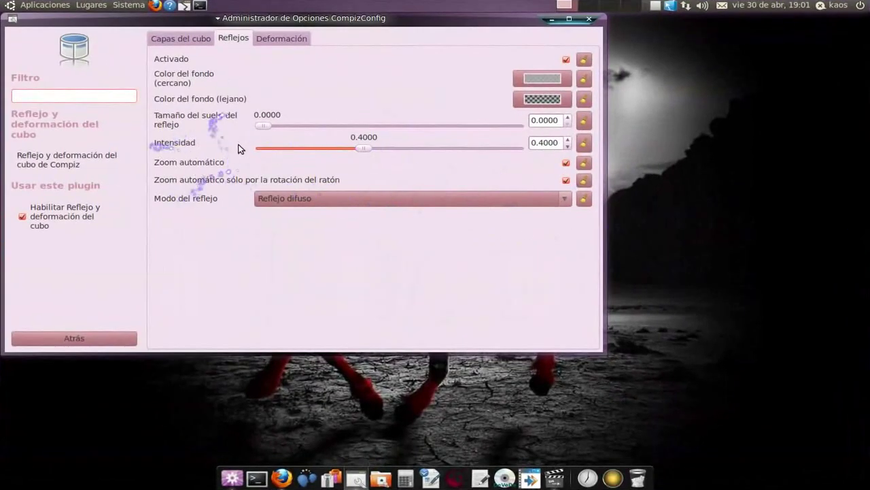
{"action": "left_click", "coordinate": [408, 147]}
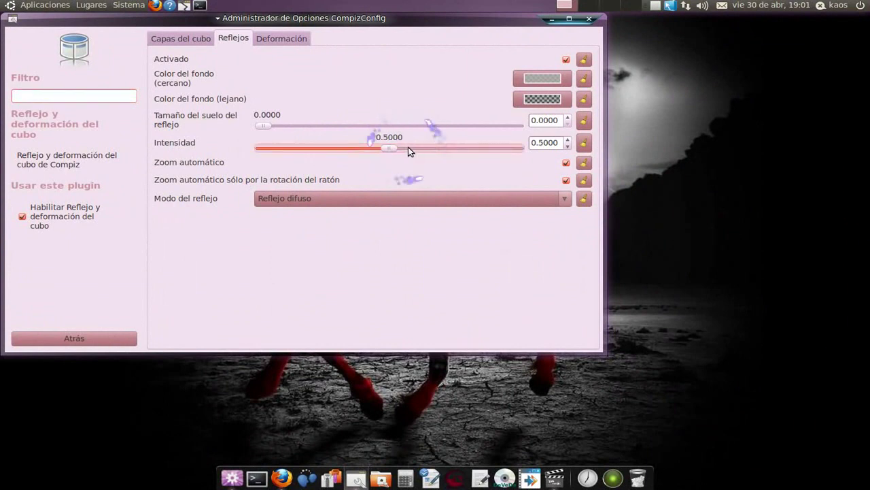
{"action": "left_click", "coordinate": [452, 148]}
{"action": "left_click_drag", "start_coordinate": [672, 254], "coordinate": [680, 313]}
{"action": "left_click_drag", "start_coordinate": [625, 155], "coordinate": [513, 148]}
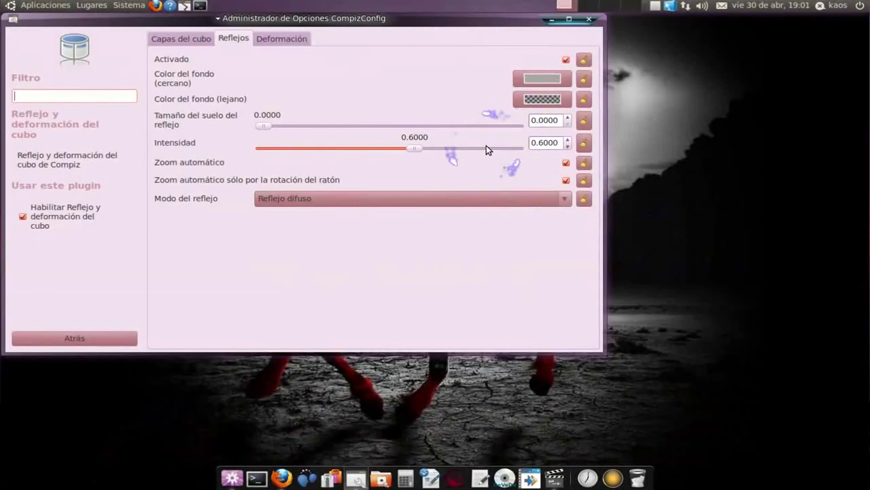
{"action": "left_click", "coordinate": [485, 147]}
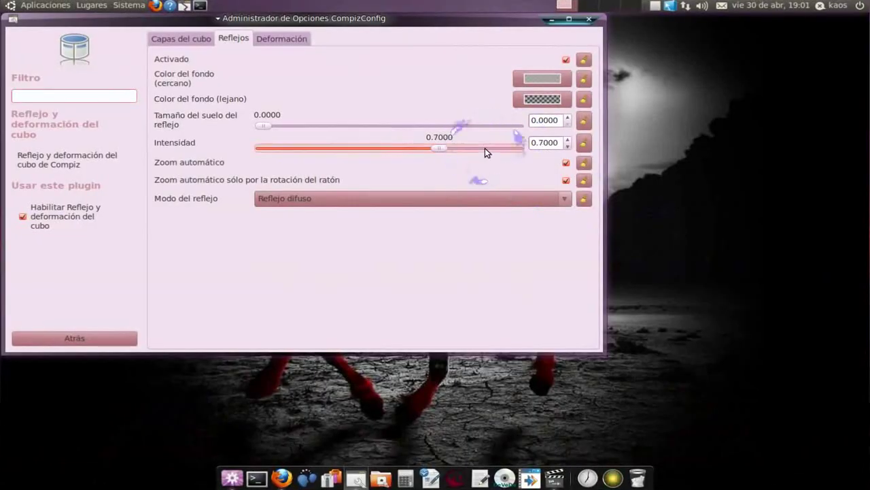
{"action": "left_click_drag", "start_coordinate": [485, 149], "coordinate": [415, 168]}
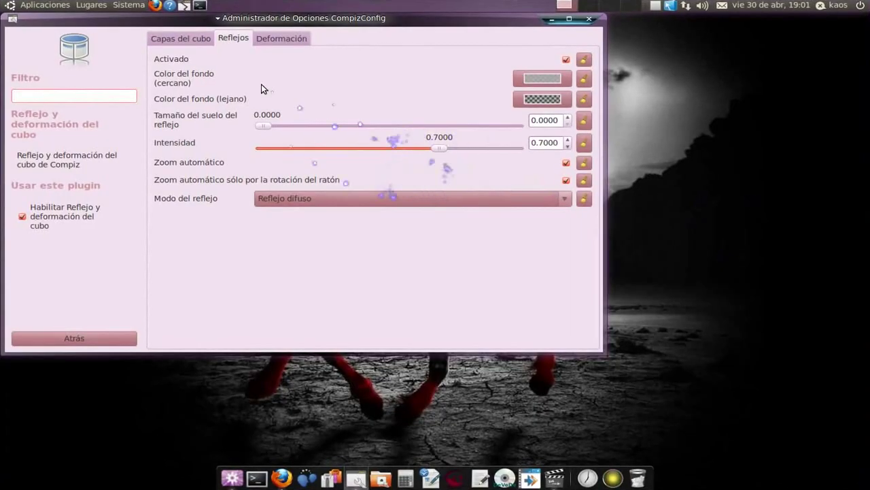
Set the cube's Deformación to Esfera and rotate it to examine the spherical shape.
{"action": "left_click", "coordinate": [285, 40]}
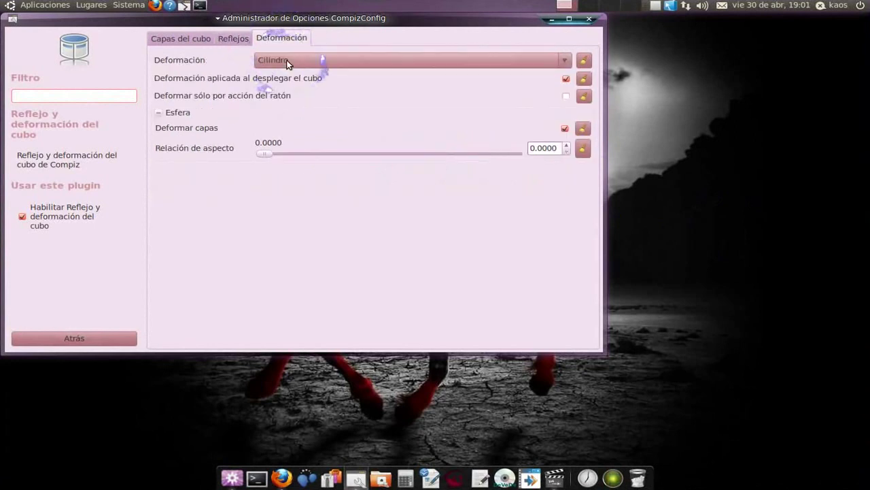
{"action": "left_click", "coordinate": [566, 60]}
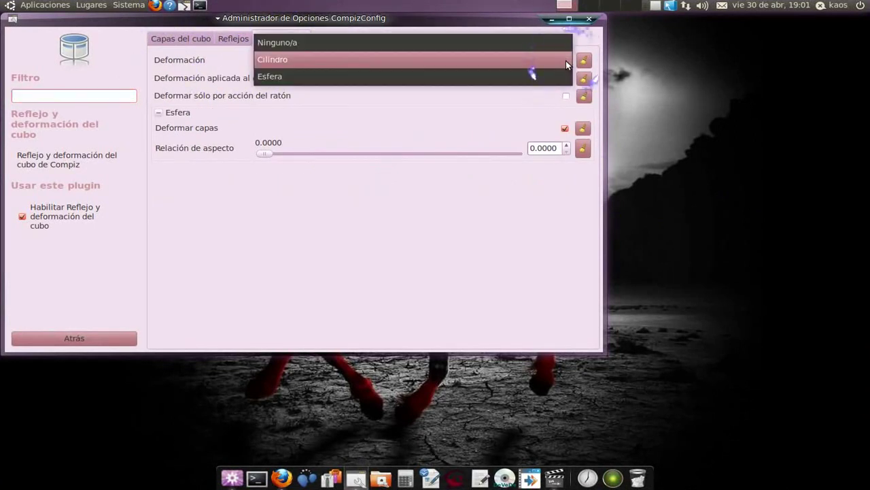
{"action": "left_click", "coordinate": [372, 74]}
{"action": "key", "text": "ctrl+alt+Left"}
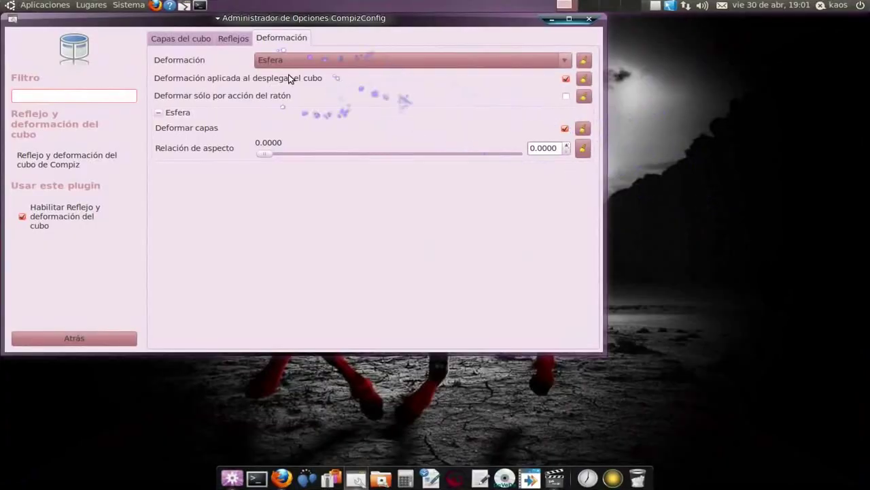
Set the cube's Deformación to Ninguno/a and rotate it in both directions to examine the undeformed shape.
{"action": "left_click", "coordinate": [566, 60]}
{"action": "left_click", "coordinate": [324, 27]}
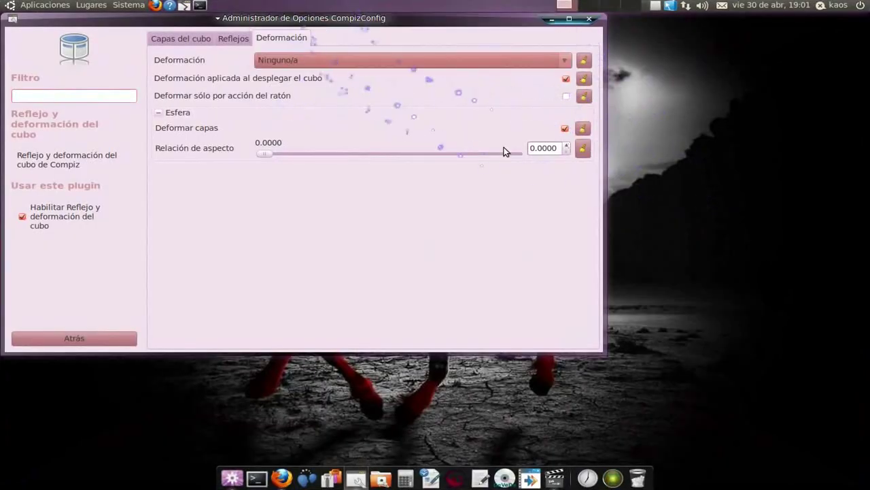
{"action": "key", "text": "ctrl+alt+Right"}
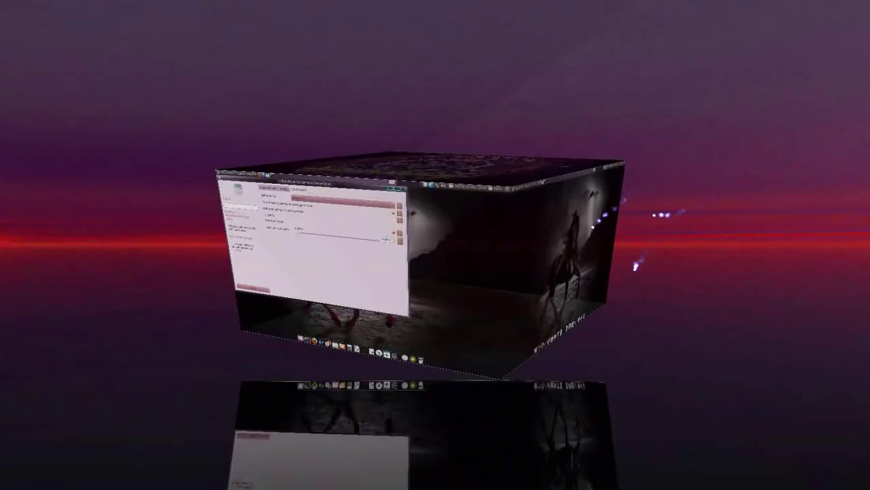
{"action": "key", "text": "ctrl+alt+Left"}
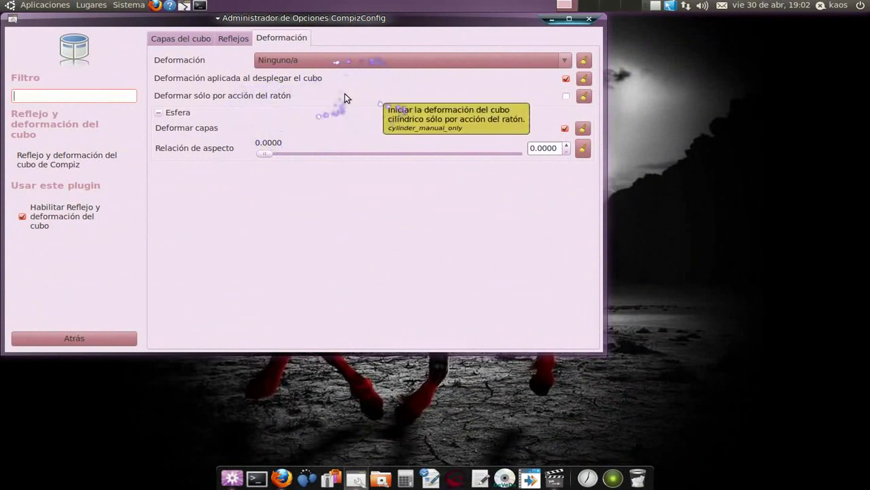
Open the settings of the Ventanas 3D plugin and rotate the cube to examine it with the plugin disabled.
{"action": "left_click", "coordinate": [74, 335]}
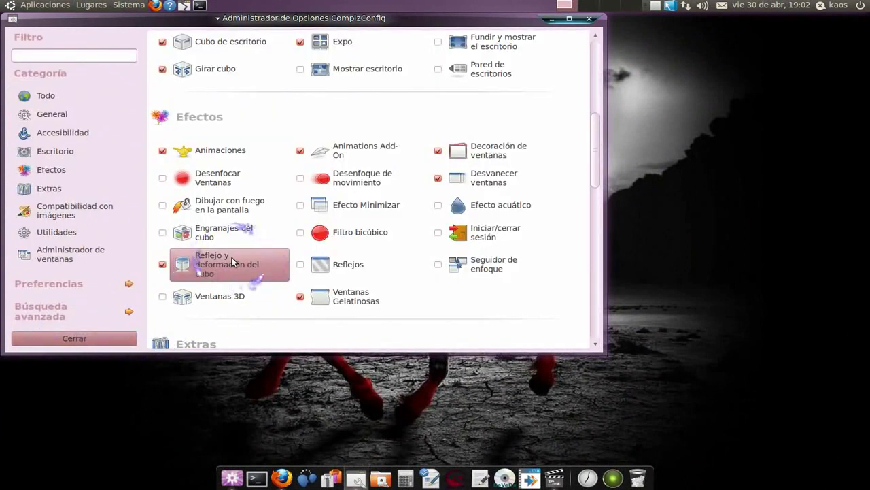
{"action": "left_click", "coordinate": [215, 298]}
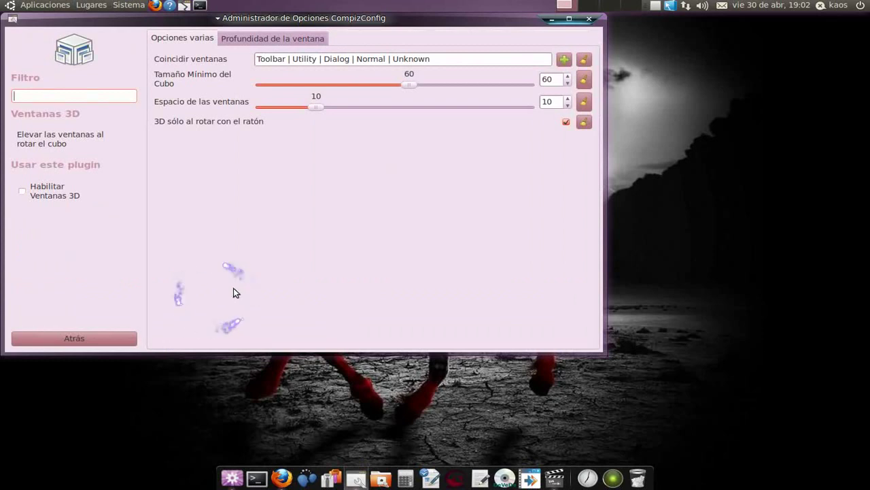
{"action": "key", "text": "ctrl+alt+Right"}
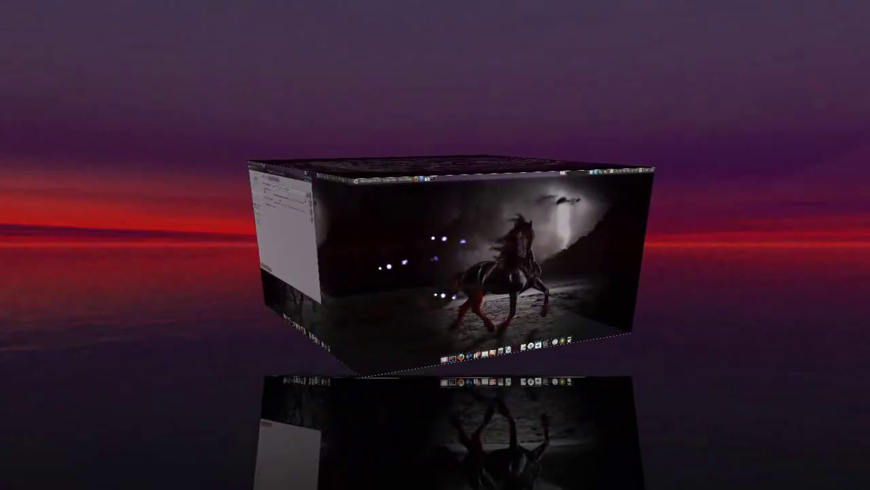
{"action": "key", "text": "ctrl+alt+Left"}
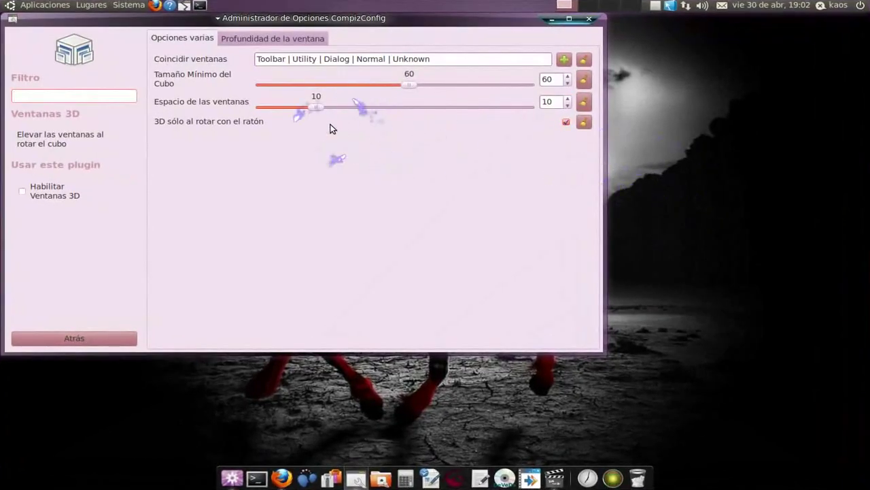
Enable the Ventanas 3D plugin and rotate the cube to examine the raised windows, including with Preferencias de la apariencia open.
{"action": "left_click", "coordinate": [23, 192]}
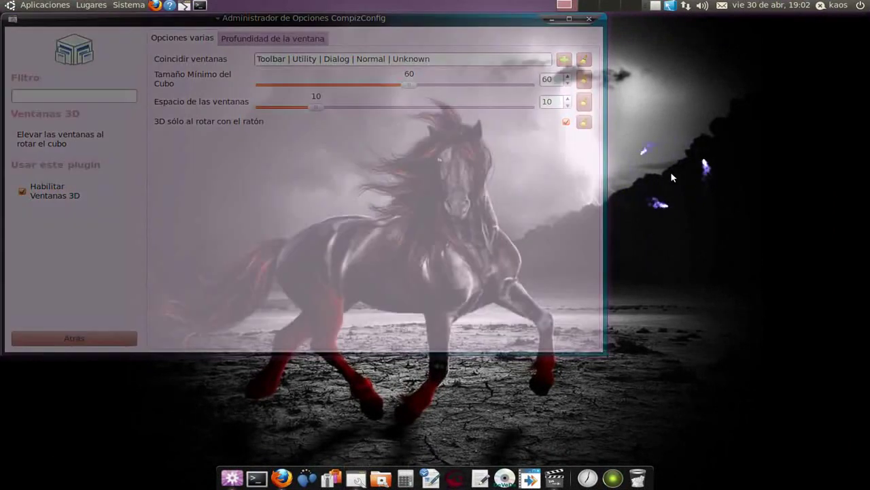
{"action": "left_click_drag", "start_coordinate": [671, 176], "coordinate": [738, 155]}
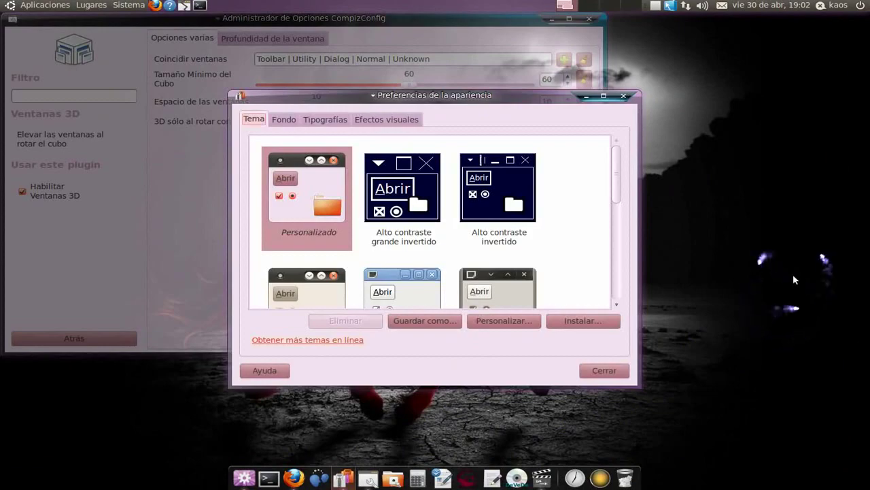
{"action": "left_click_drag", "start_coordinate": [793, 274], "coordinate": [422, 92]}
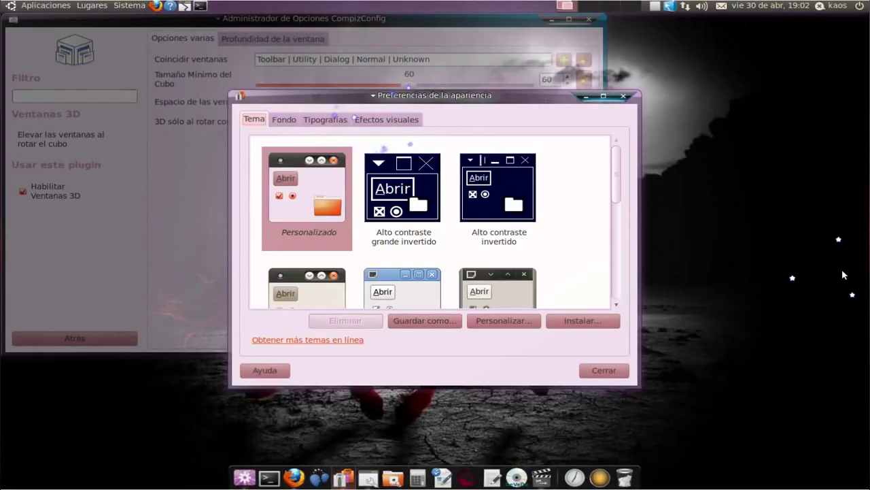
Close the Preferencias de la apariencia window and exit the CompizConfig settings manager from the plugin overview.
{"action": "left_click", "coordinate": [625, 97]}
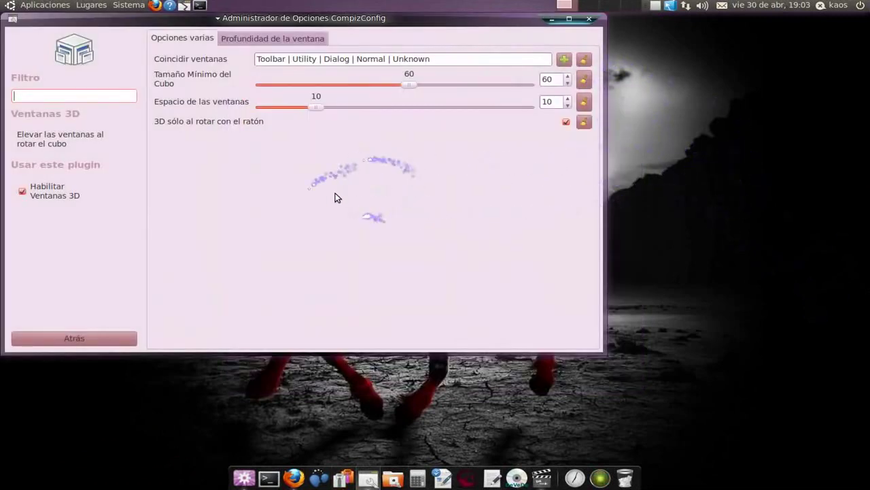
{"action": "left_click", "coordinate": [81, 340]}
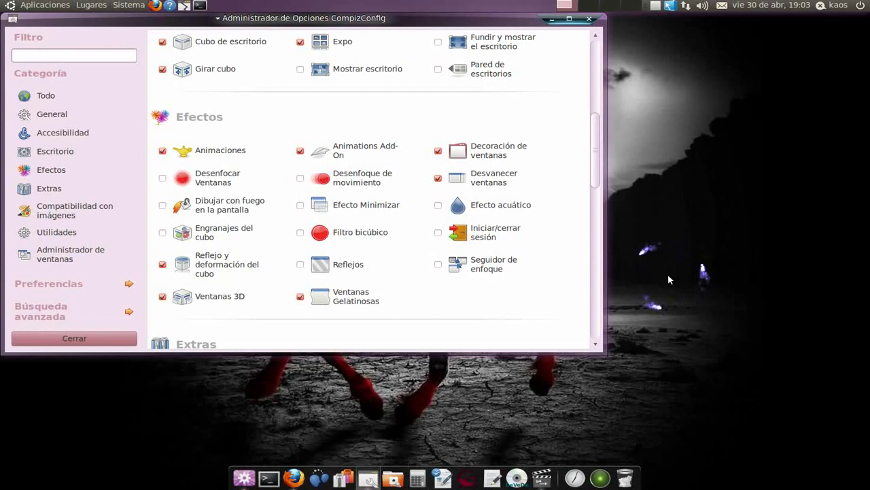
{"action": "left_click", "coordinate": [589, 19]}
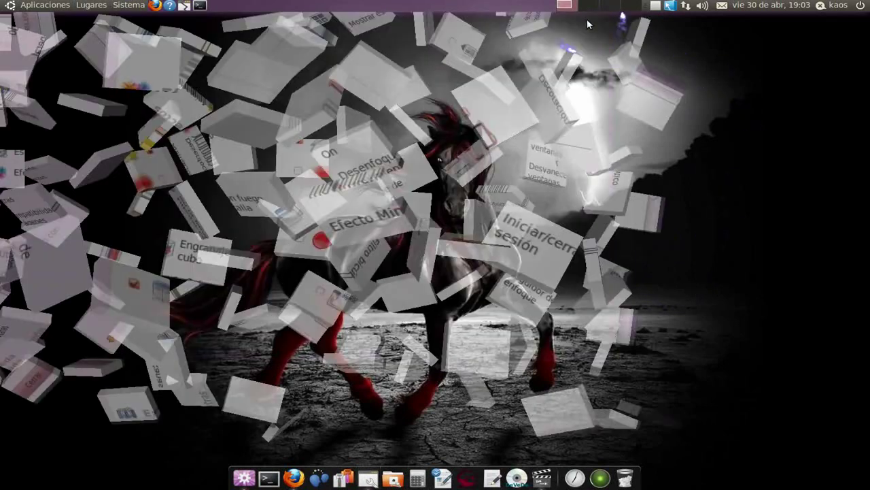
Show all desktops side by side in the Expo view and return to the single desktop.
{"action": "key", "text": "super+e"}
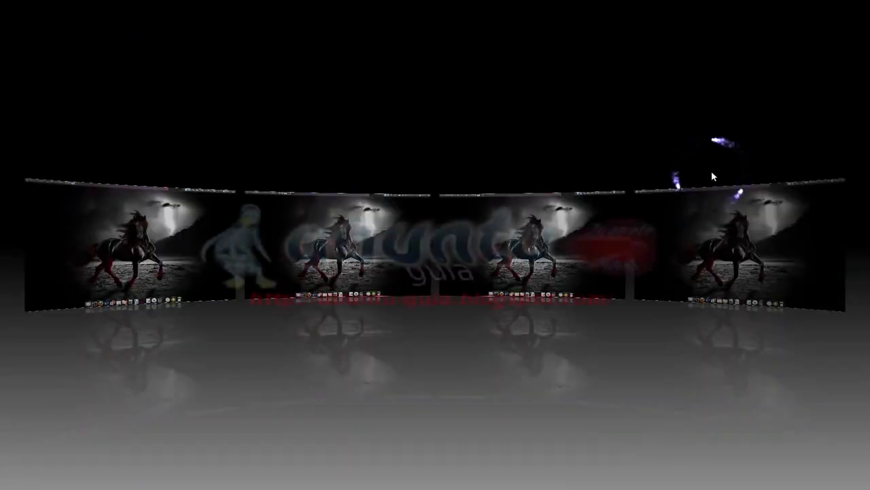
{"action": "key", "text": "Escape"}
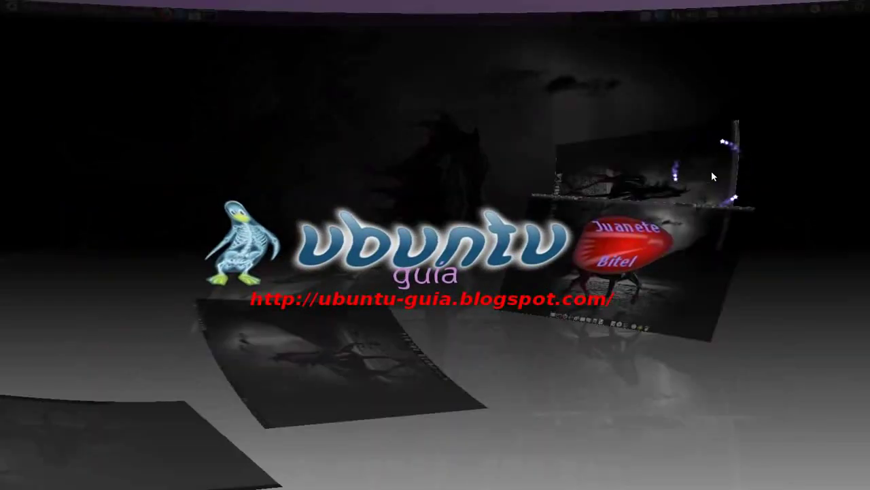